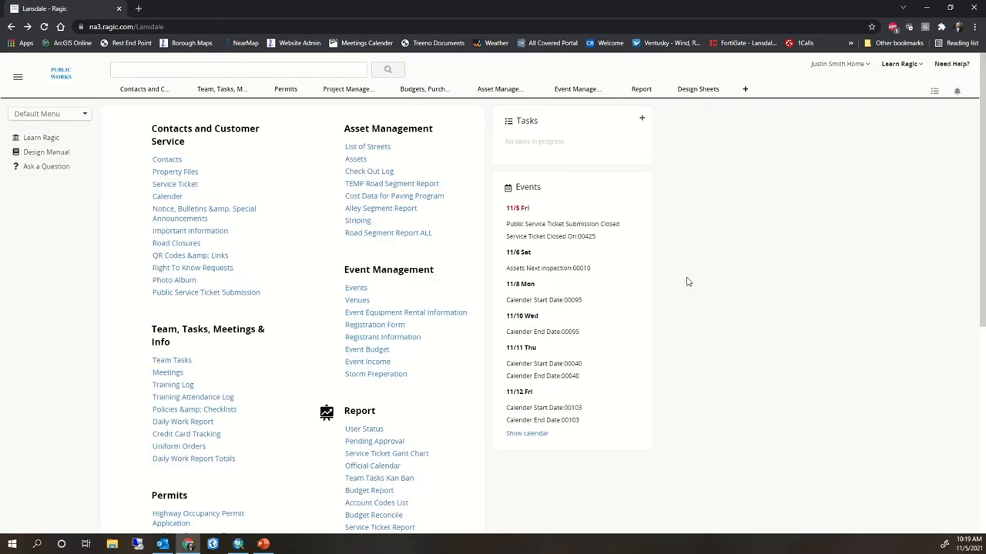
# Step: Open the Road Segment Report ALL list under Asset Management
pyautogui.click(388, 233)
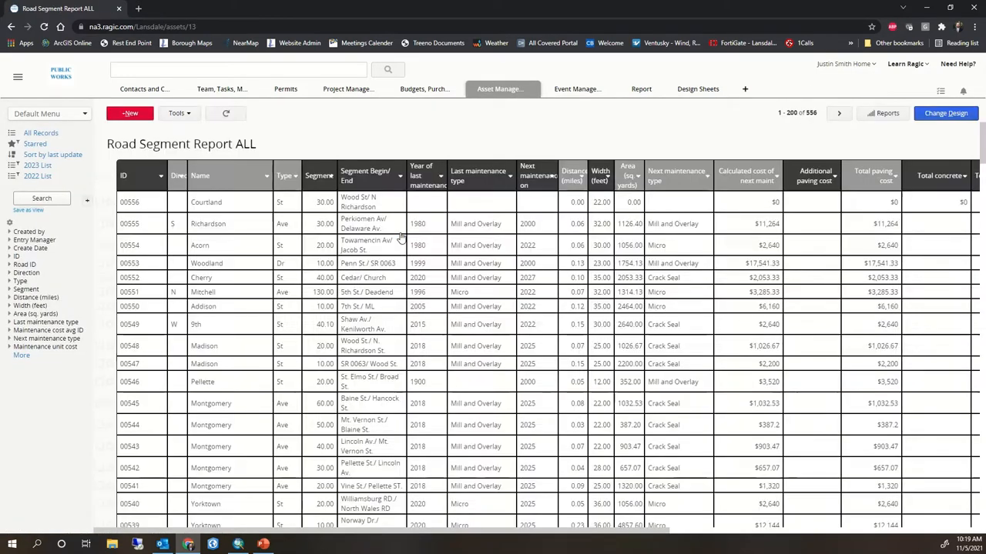
# Step: Download all Road Segment Report ALL records as a CSV file via Tools
pyautogui.click(178, 114)
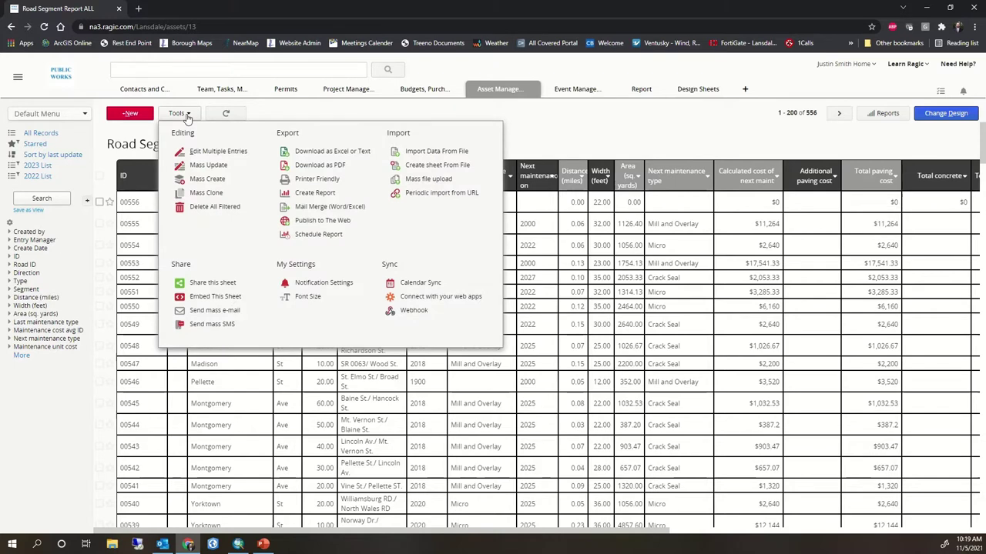
pyautogui.click(331, 151)
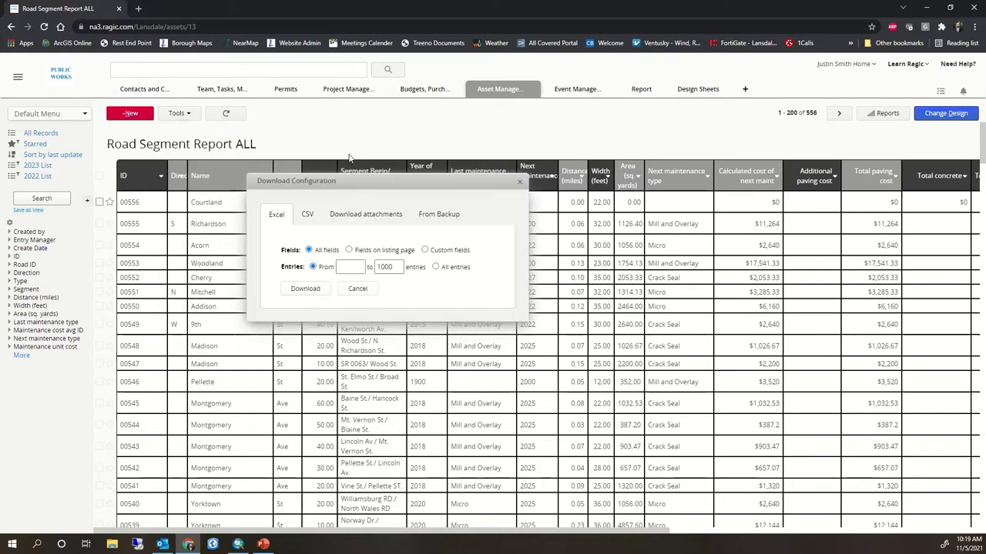
pyautogui.click(307, 215)
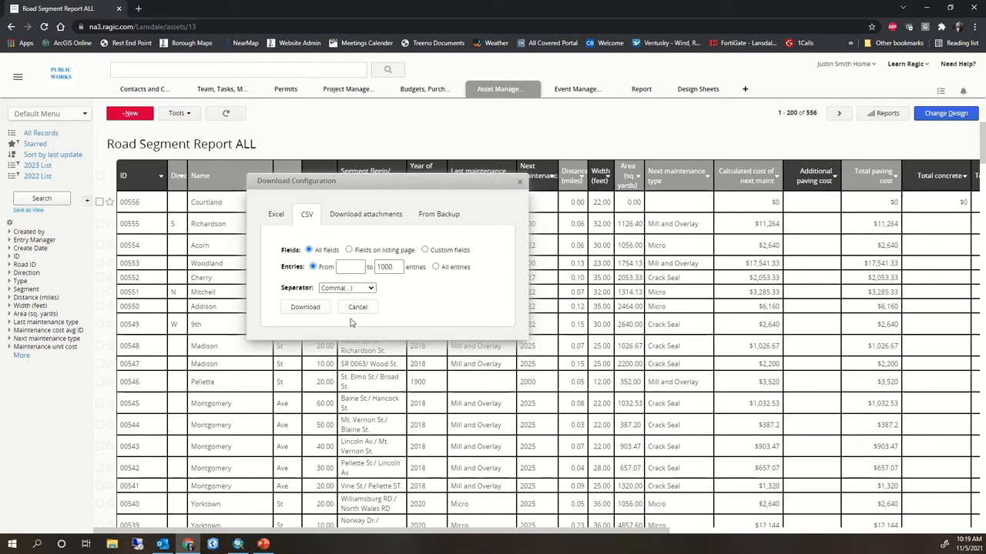
pyautogui.click(305, 307)
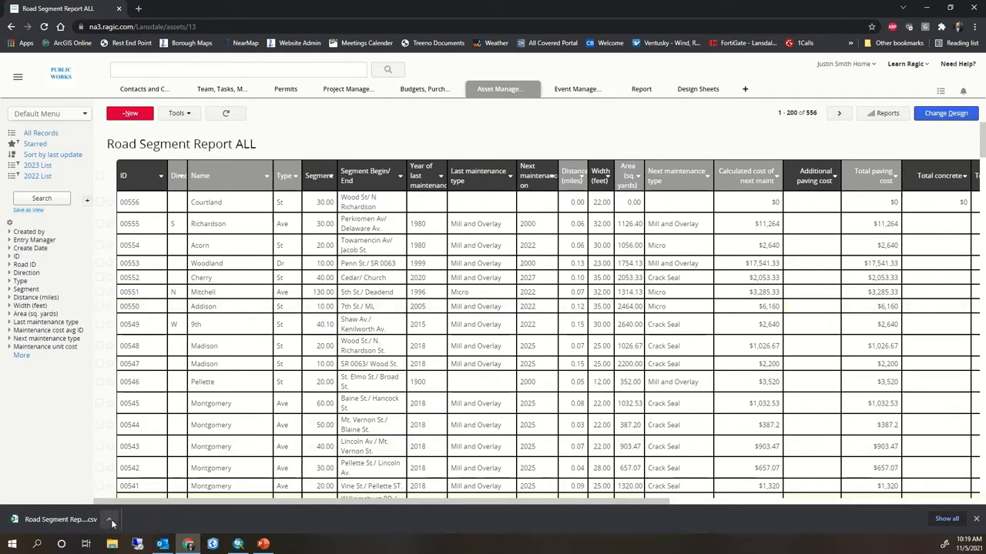
# Step: Show the downloaded CSV in its folder and refresh the folder listing
pyautogui.click(112, 523)
pyautogui.click(135, 489)
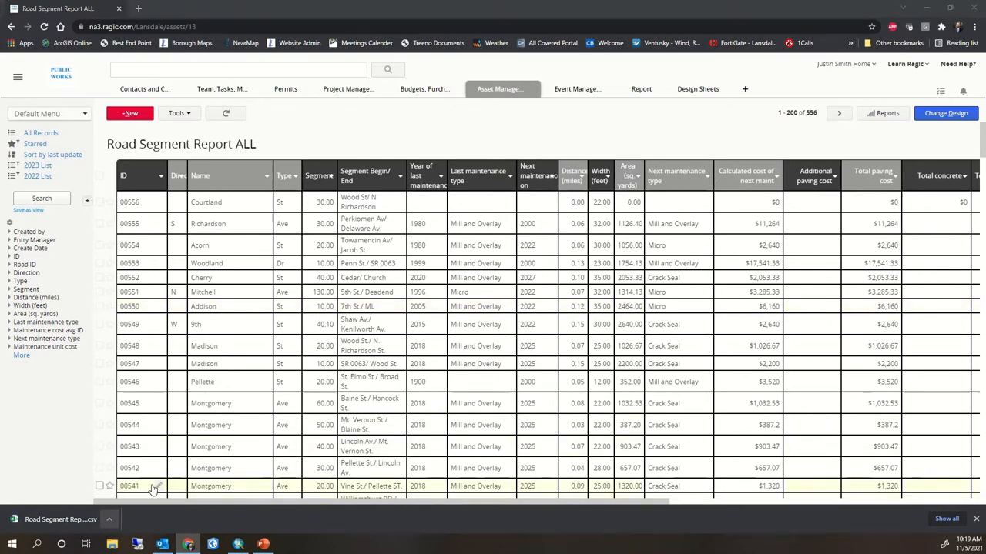
pyautogui.rightClick(510, 294)
pyautogui.click(545, 374)
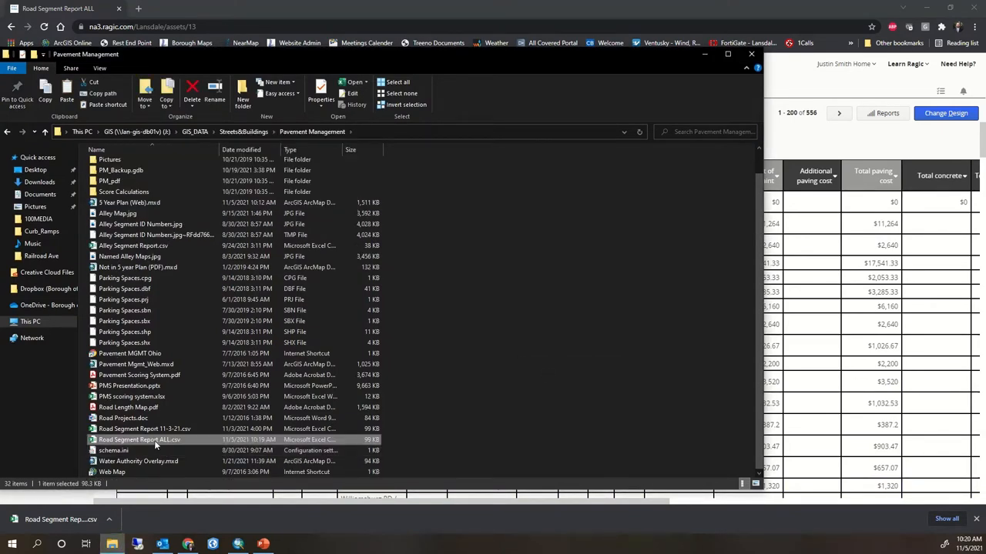
# Step: Rename the CSV to Road Segment Report 11-5-21.csv and close the folder window
pyautogui.rightClick(156, 440)
pyautogui.click(184, 418)
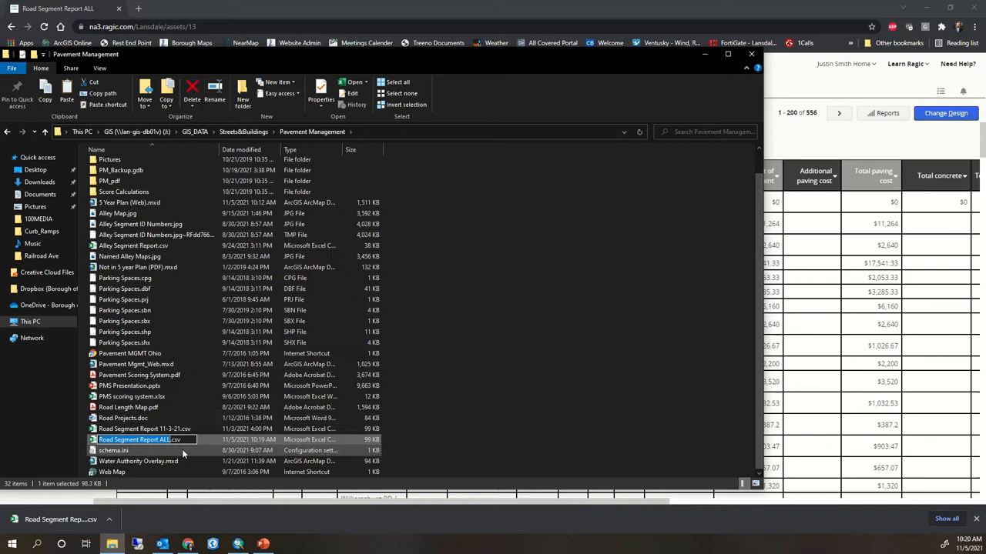
pyautogui.press('End')
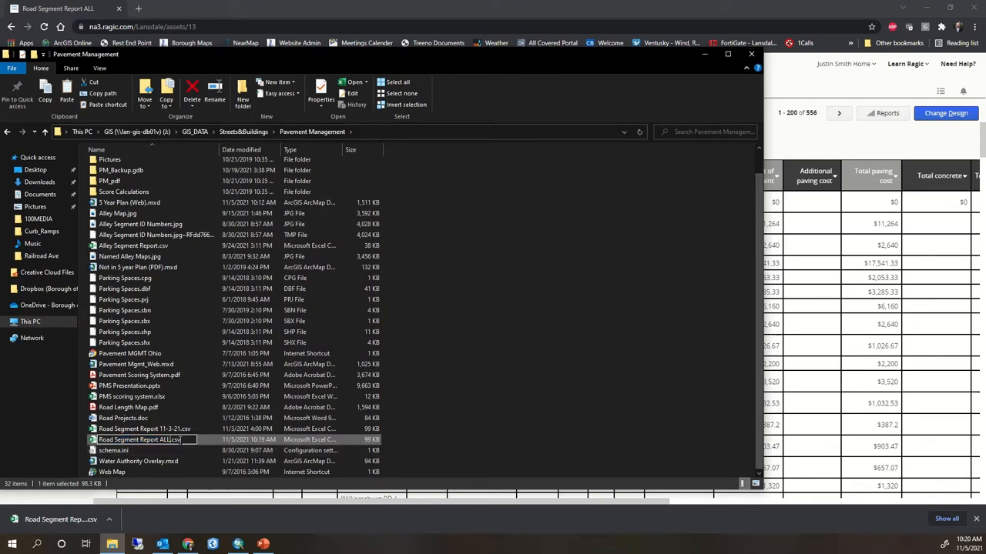
pyautogui.press('BackSpace')
pyautogui.press('BackSpace')
pyautogui.press('BackSpace')
pyautogui.write('-5')
pyautogui.write('-21')
pyautogui.press('Return')
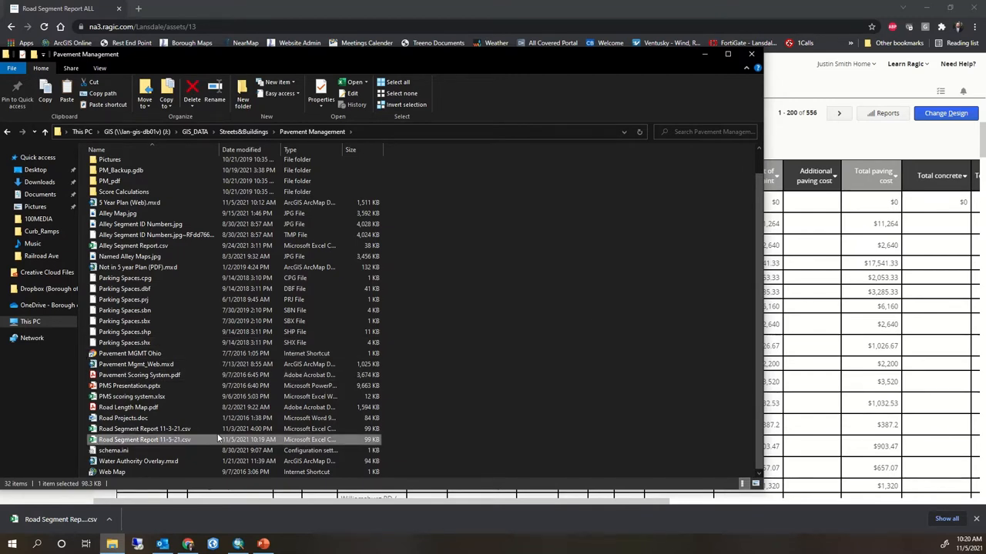
pyautogui.click(751, 55)
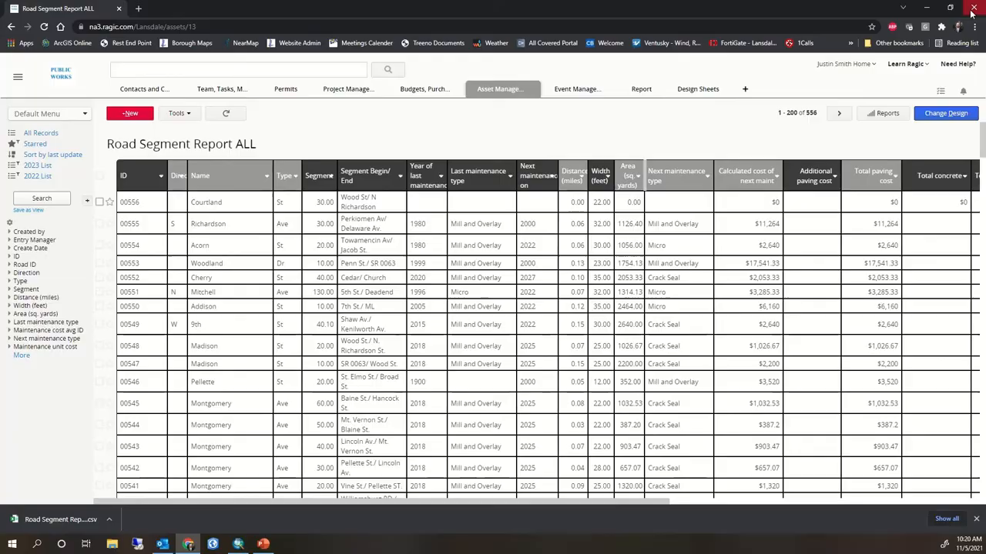
# Step: Reveal the map, open the Pavement Management attribute table and locate selected roads on the map
pyautogui.click(926, 8)
pyautogui.moveTo(595, 125); pyautogui.dragTo(605, 144)
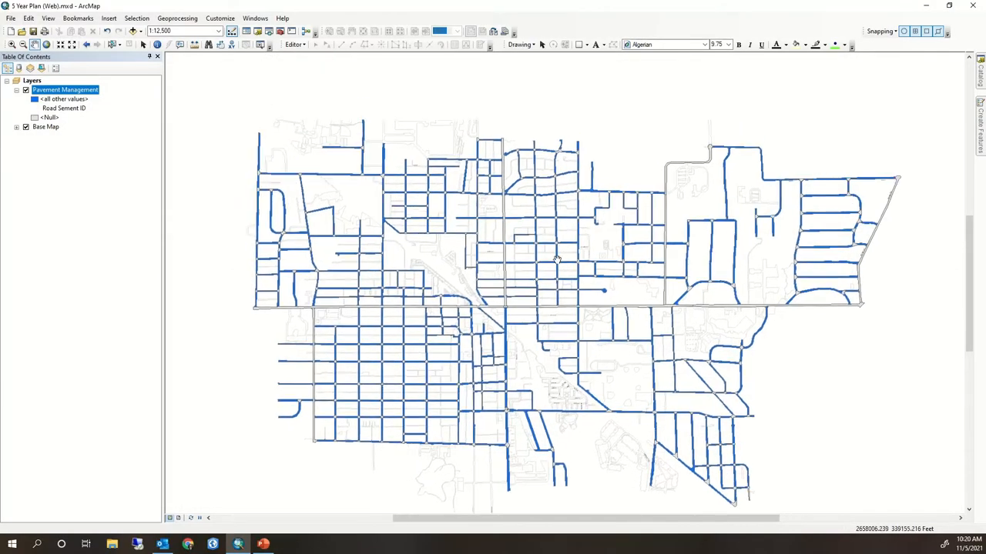
pyautogui.moveTo(402, 187); pyautogui.dragTo(417, 245)
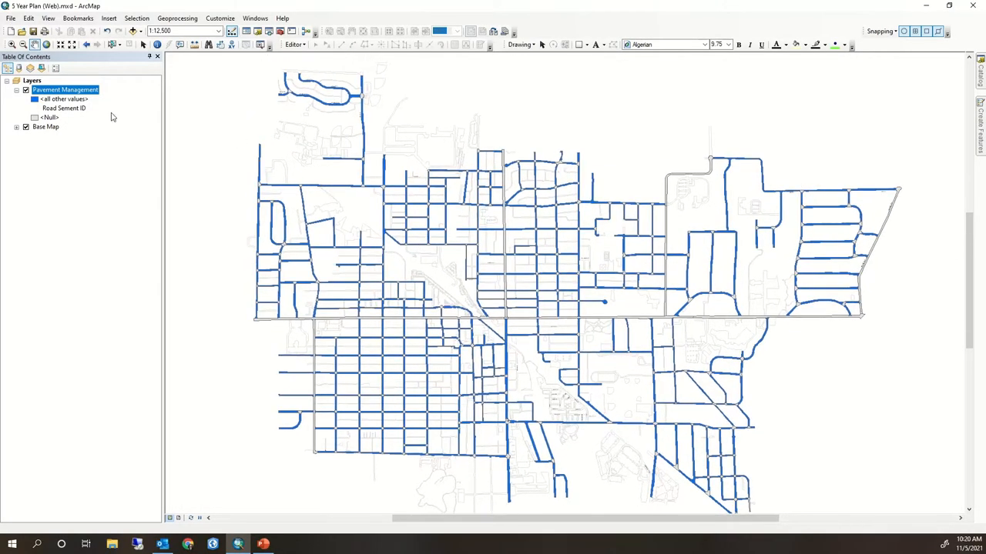
pyautogui.rightClick(82, 91)
pyautogui.click(130, 118)
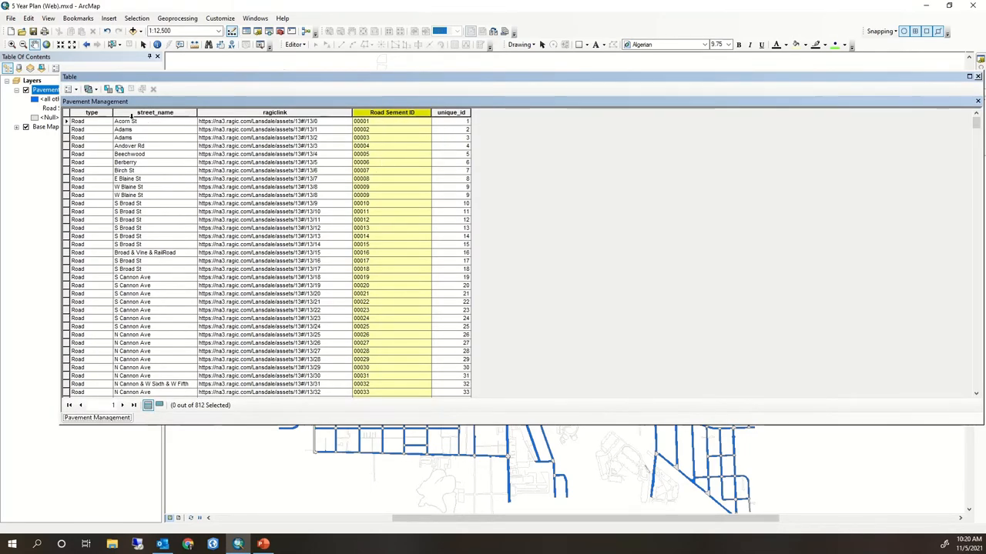
pyautogui.moveTo(71, 130); pyautogui.dragTo(71, 154)
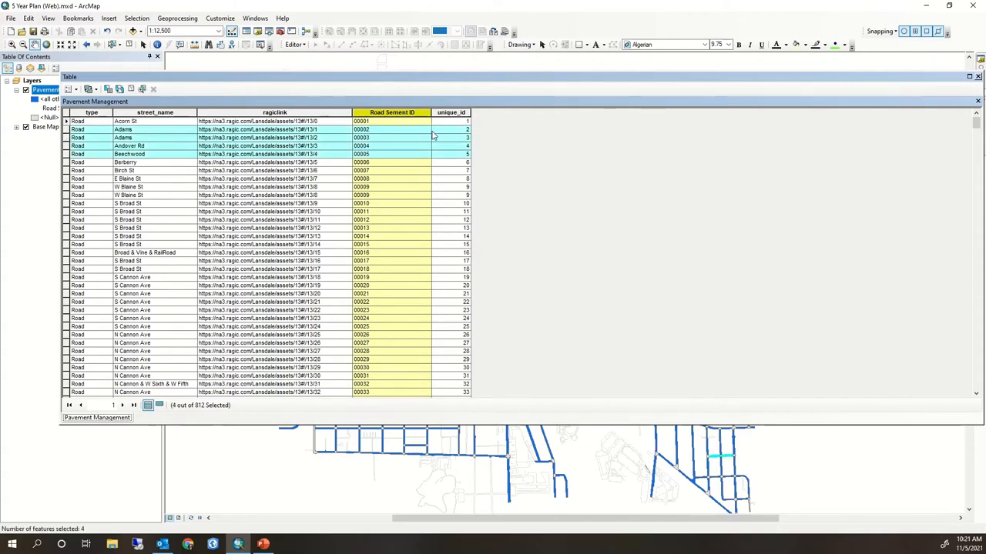
pyautogui.moveTo(514, 77); pyautogui.dragTo(493, 510)
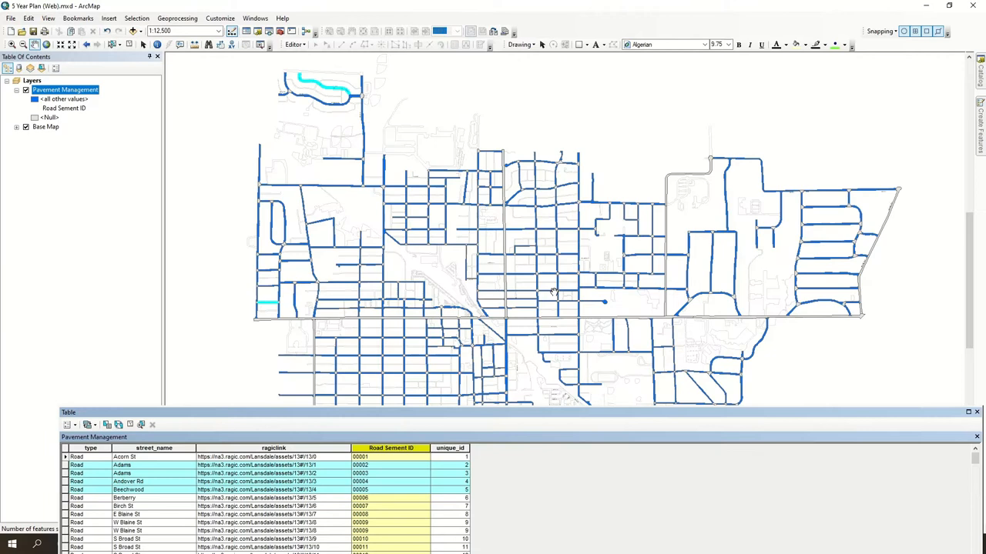
pyautogui.moveTo(553, 292); pyautogui.dragTo(555, 251)
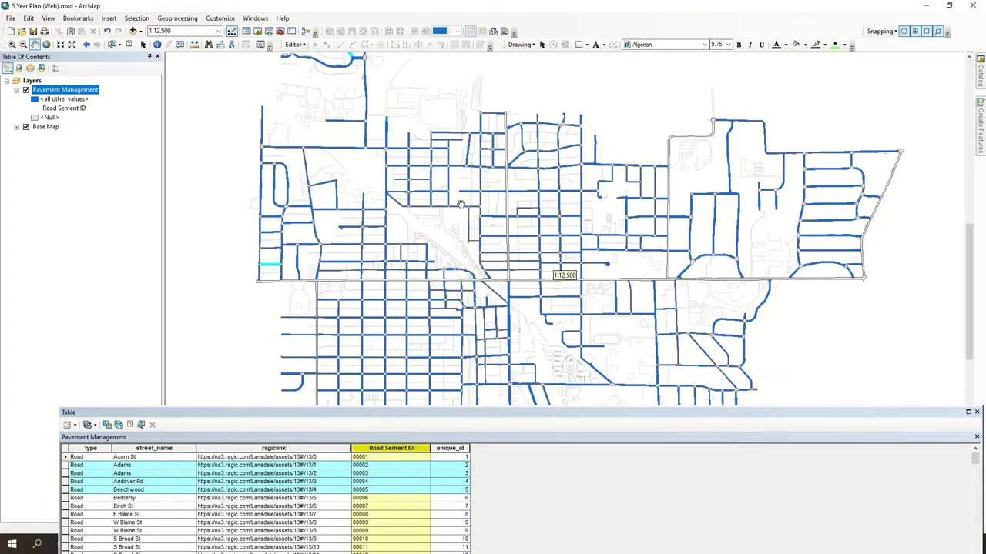
pyautogui.moveTo(440, 165); pyautogui.dragTo(485, 231)
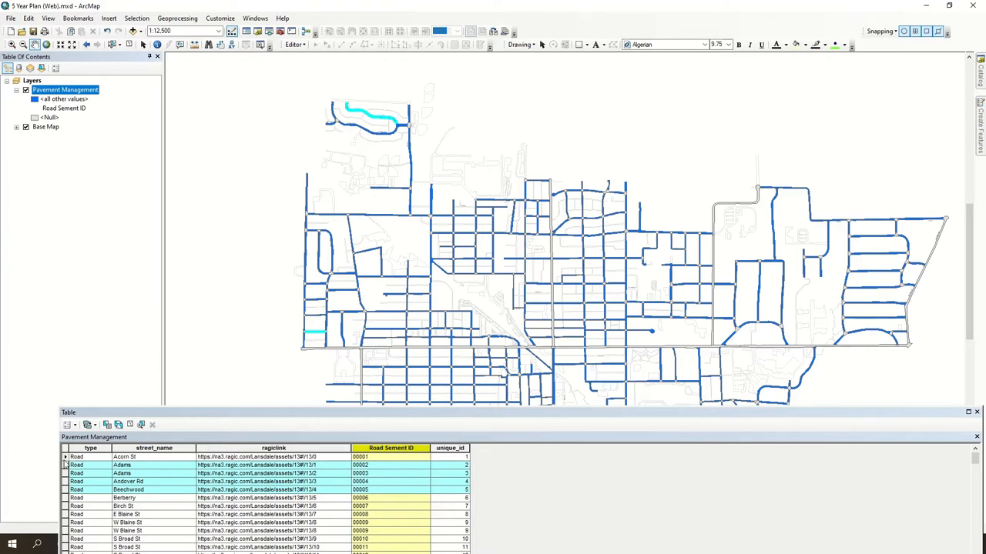
# Step: Check the Acorn St row and the Road Sement ID column, then clear the selection and close the table
pyautogui.click(65, 457)
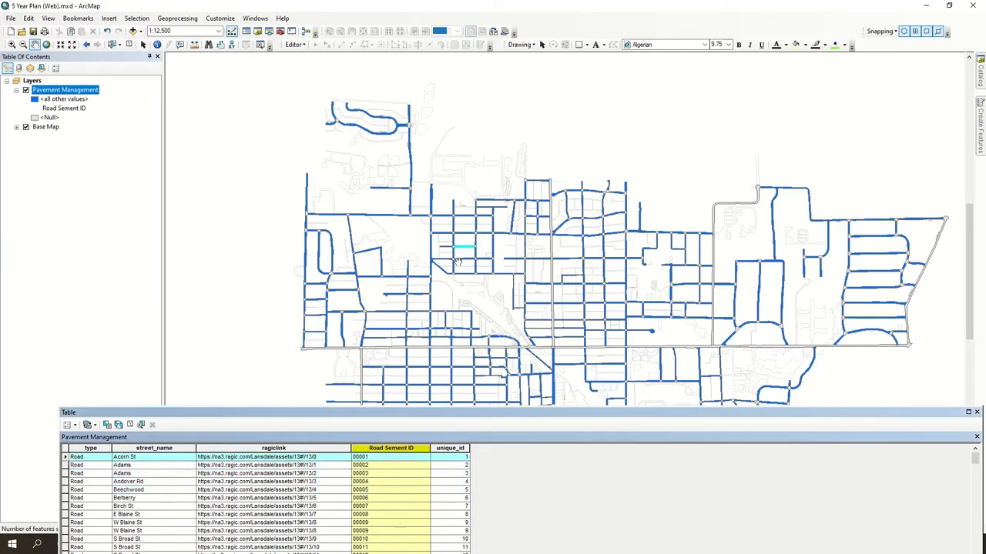
pyautogui.moveTo(559, 413); pyautogui.dragTo(543, 126)
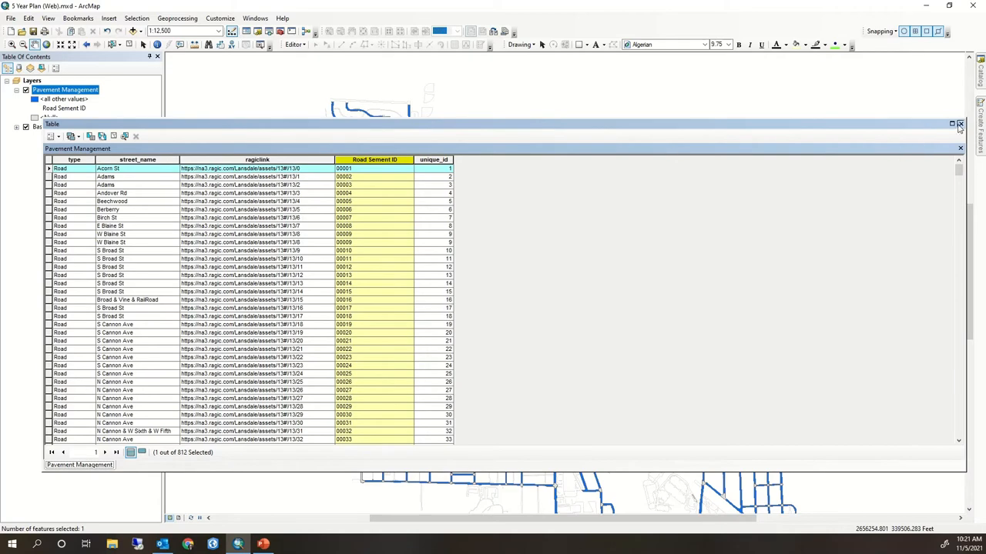
pyautogui.click(959, 124)
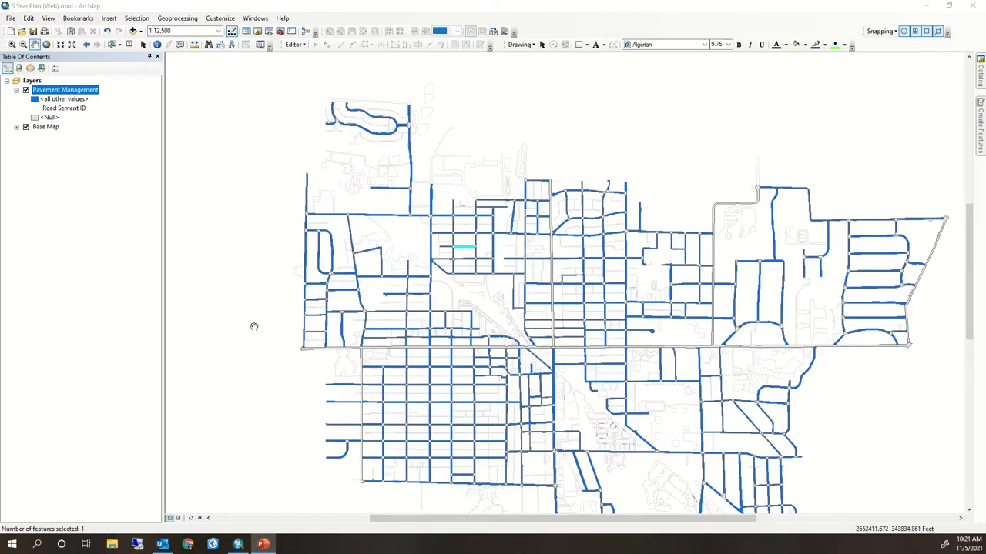
pyautogui.moveTo(431, 277); pyautogui.dragTo(335, 246)
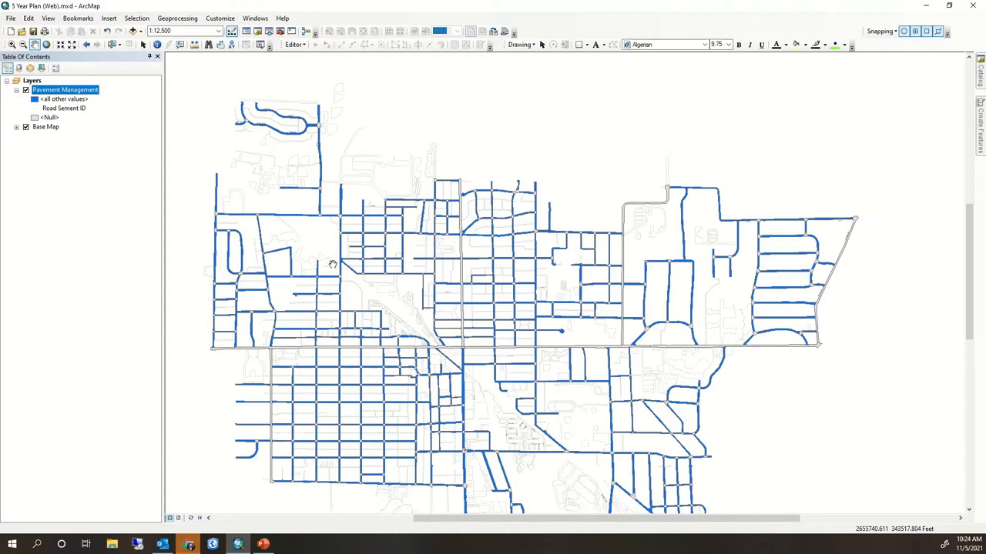
pyautogui.click(81, 91)
pyautogui.rightClick(81, 91)
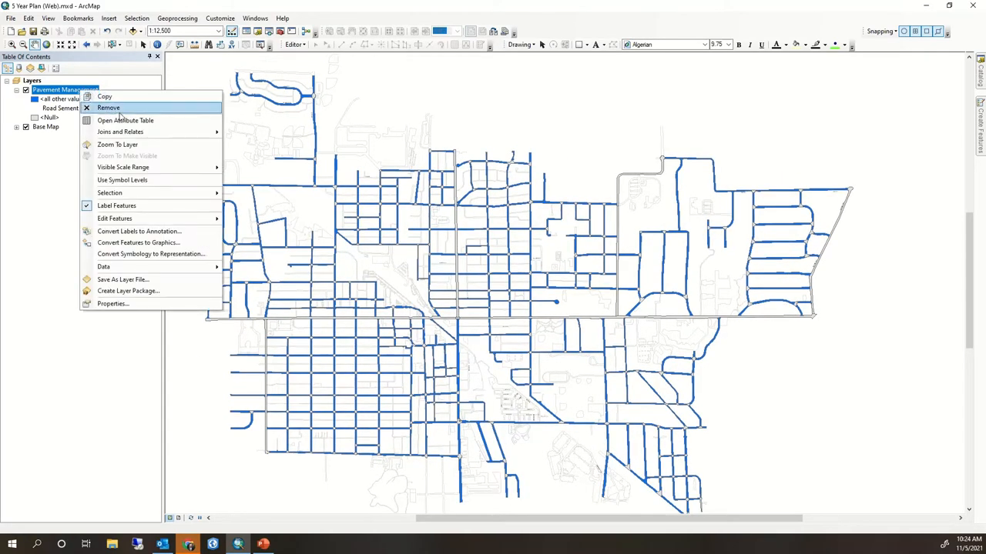
pyautogui.click(131, 127)
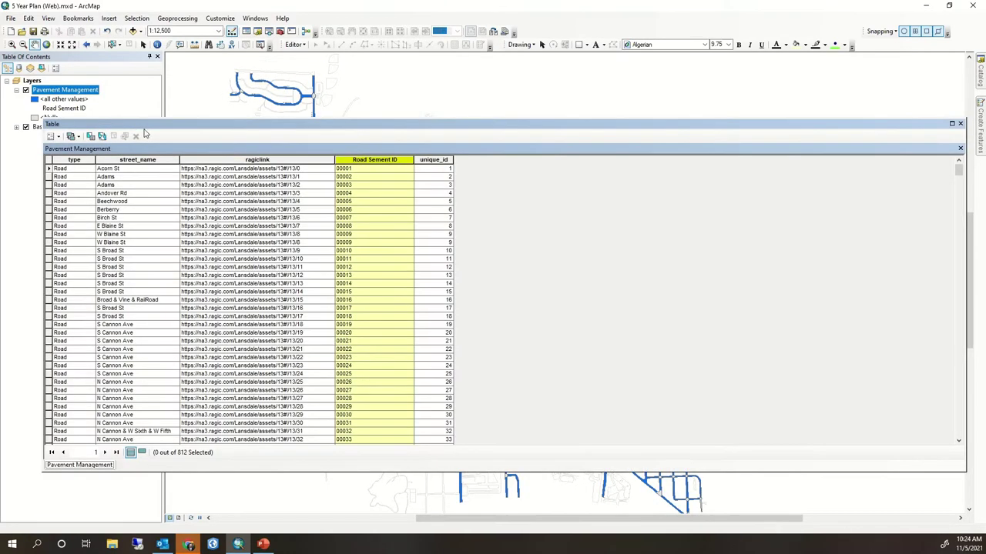
pyautogui.click(389, 161)
pyautogui.click(960, 123)
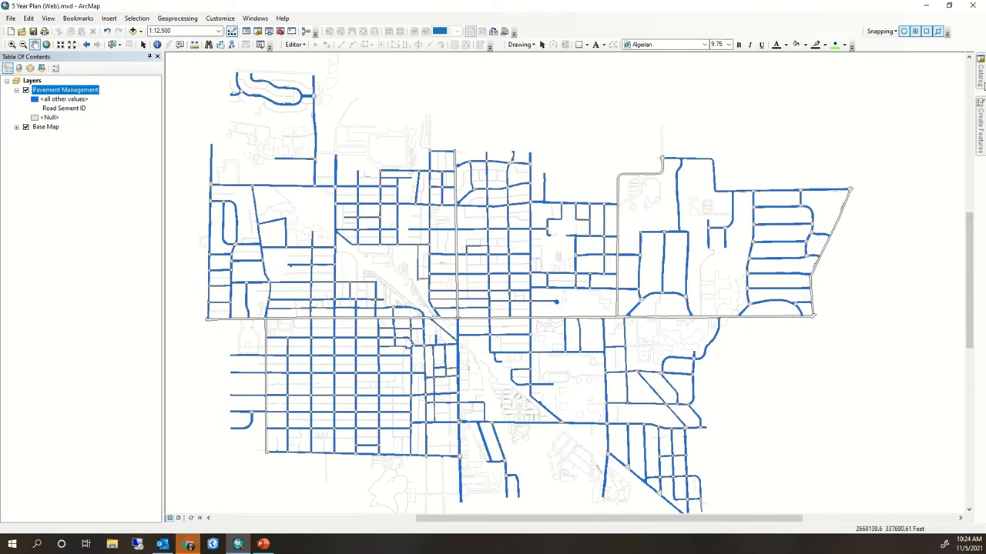
# Step: Add Road Segment Report 11-5-21.csv from the Pavement Management Catalog folder to the map
pyautogui.click(981, 73)
pyautogui.click(840, 128)
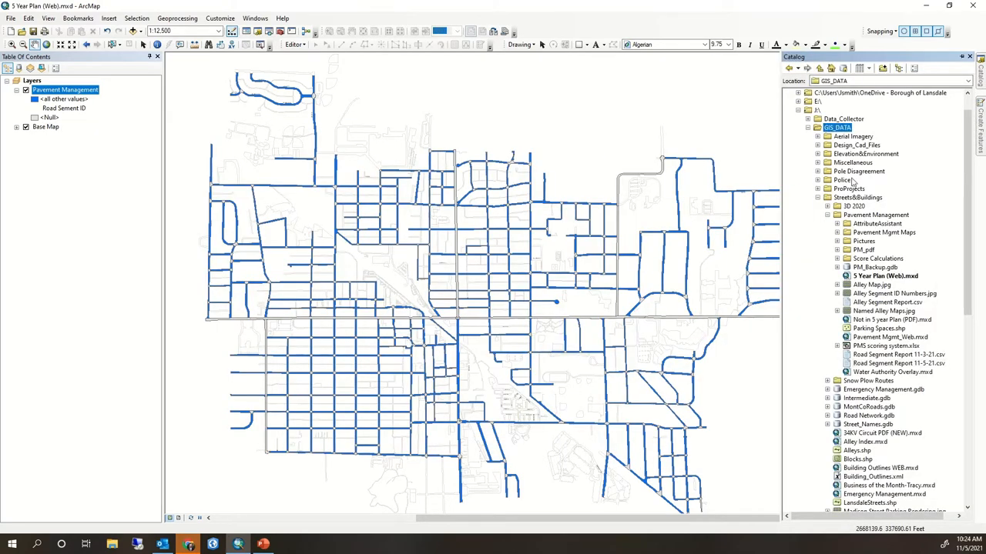
pyautogui.click(870, 215)
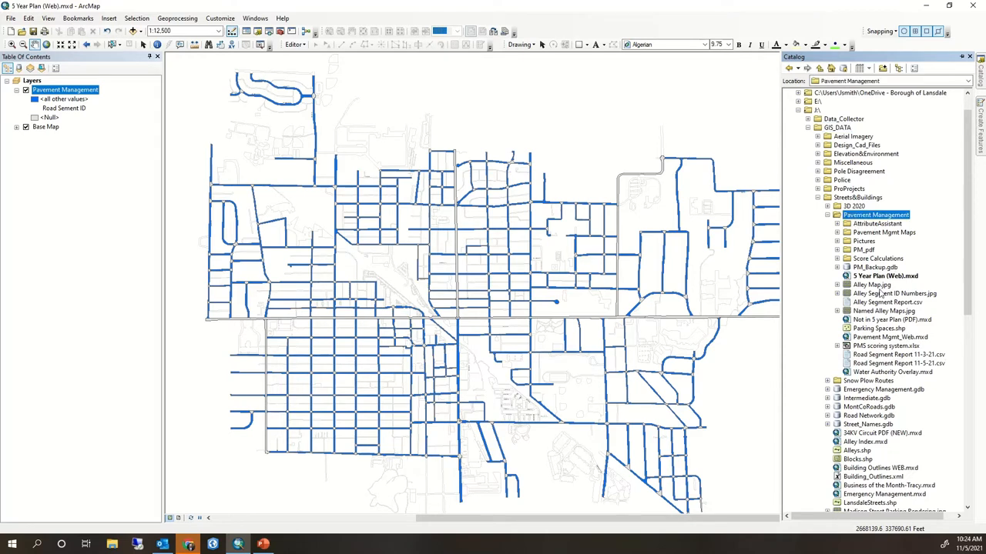
pyautogui.click(887, 363)
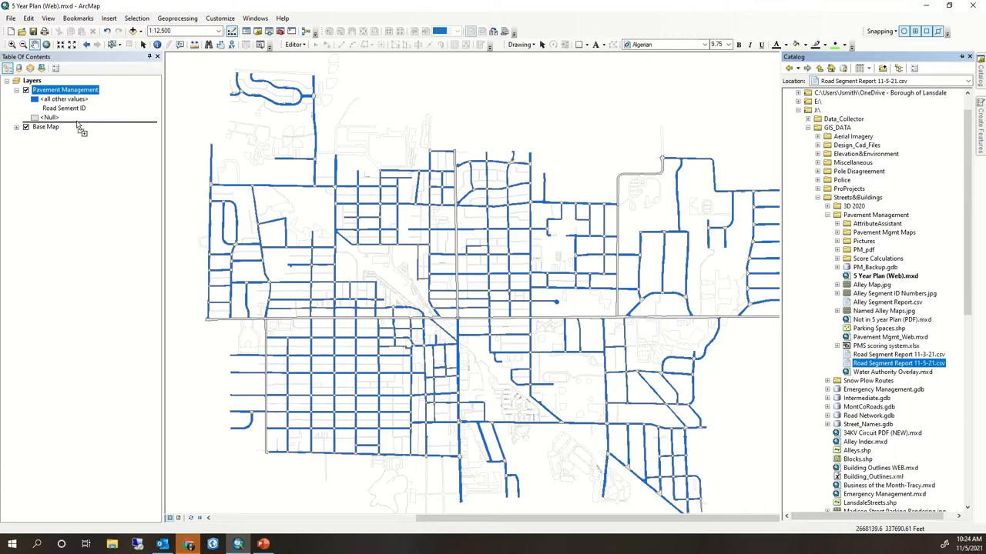
pyautogui.moveTo(862, 367); pyautogui.dragTo(77, 123)
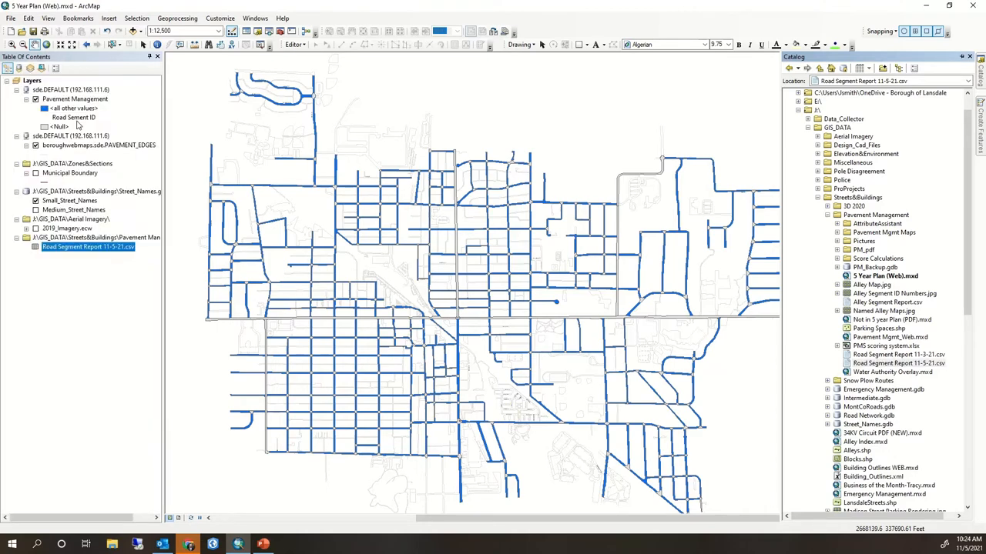
pyautogui.rightClick(90, 251)
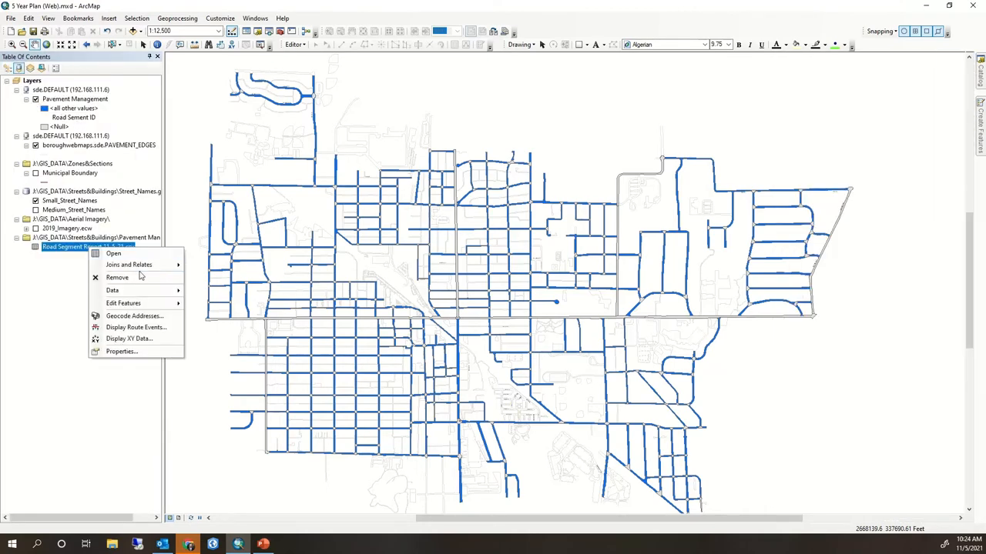
# Step: Open the report table, narrow the Notes column and widen and select the ID column
pyautogui.click(129, 260)
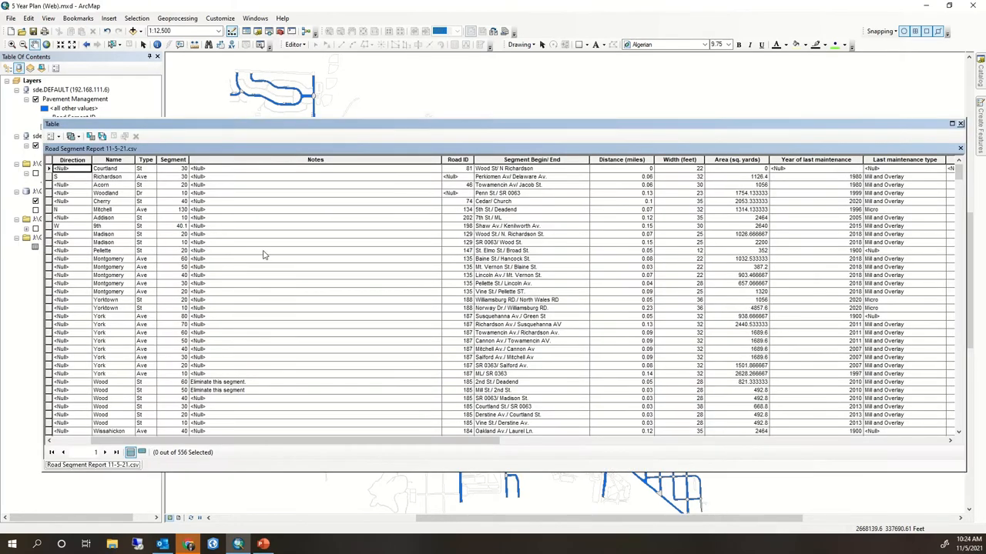
pyautogui.moveTo(443, 159); pyautogui.dragTo(252, 161)
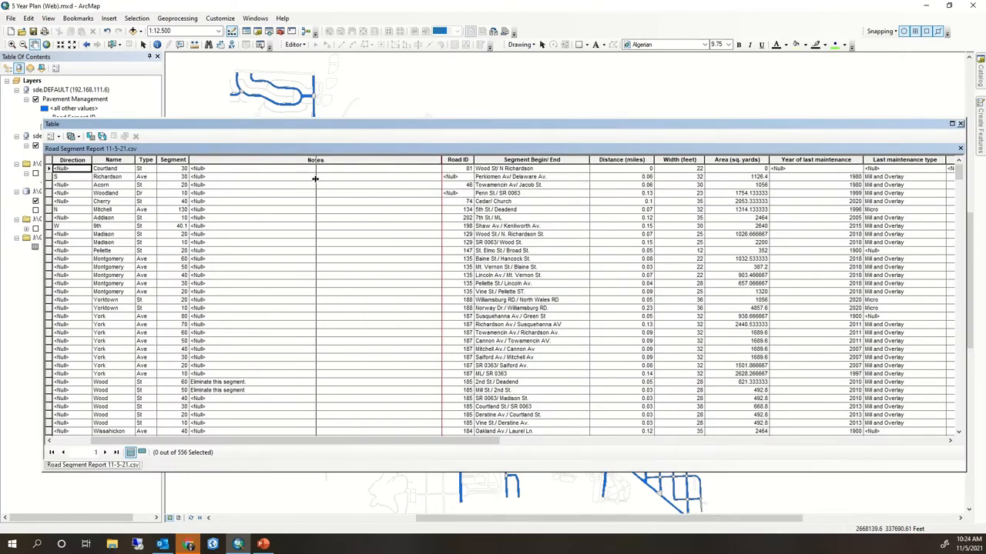
pyautogui.scroll(-5, 308, 270)
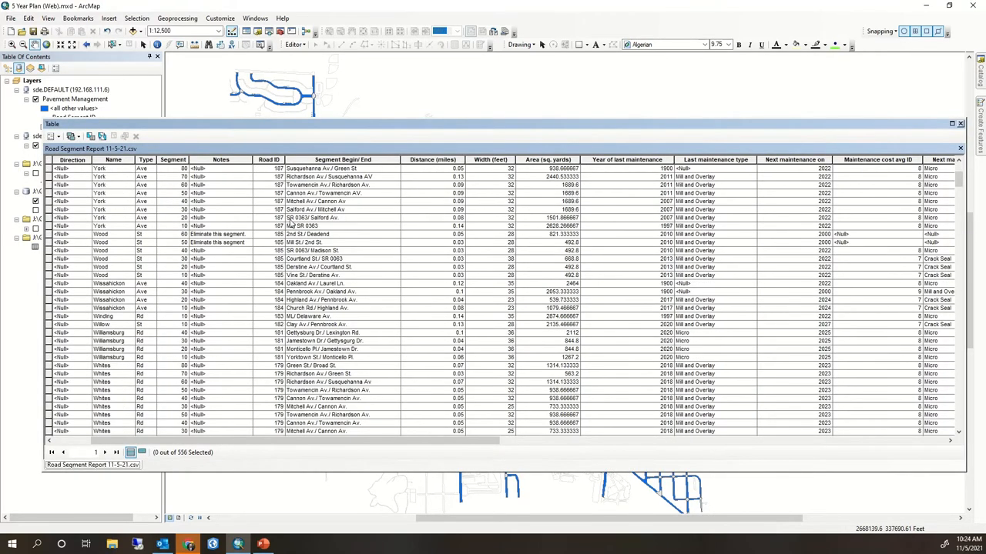
pyautogui.scroll(5, 385, 270)
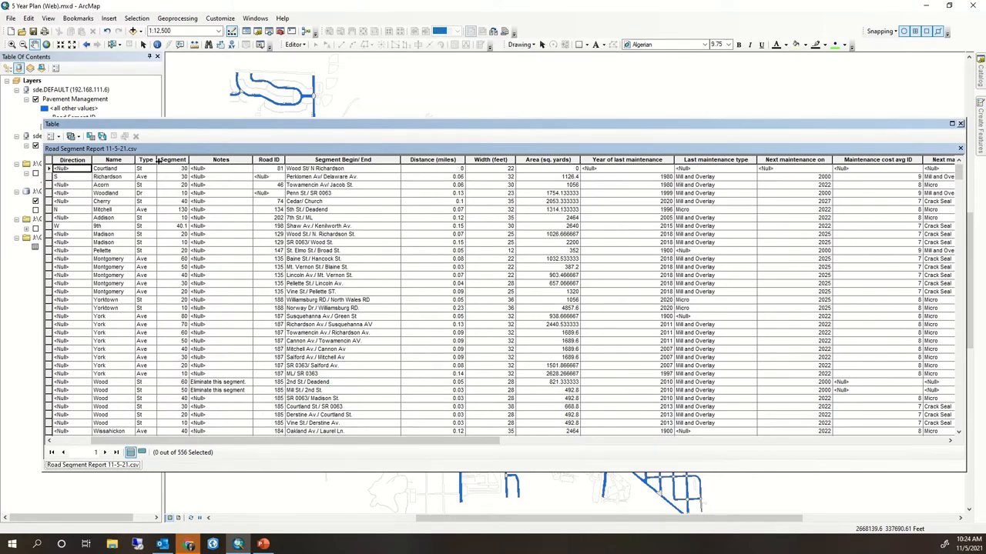
pyautogui.moveTo(392, 441)
pyautogui.mouseDown()
pyautogui.moveTo(785, 447)
pyautogui.moveTo(362, 443)
pyautogui.mouseUp()
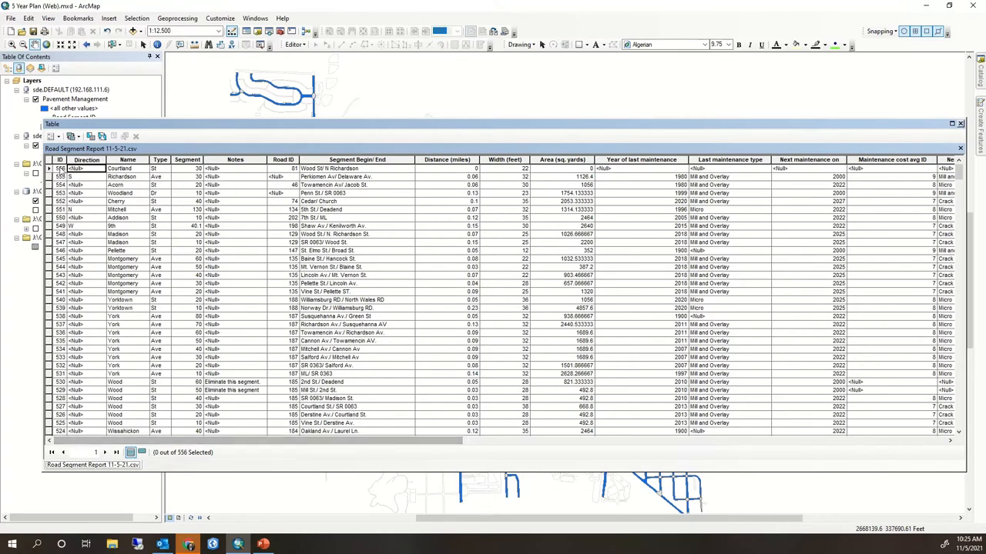
pyautogui.moveTo(68, 160); pyautogui.dragTo(222, 159)
pyautogui.click(189, 160)
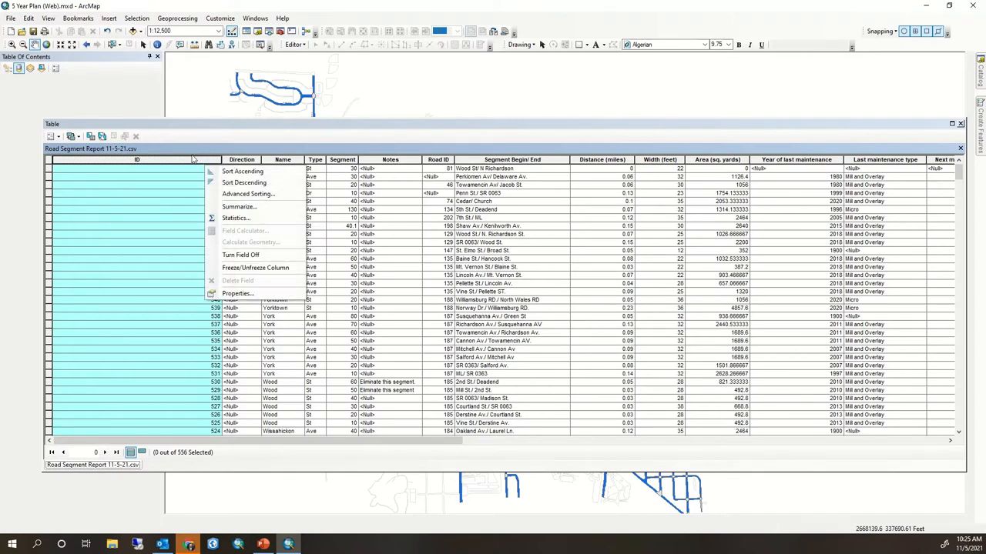
# Step: Sort the report table by ascending ID and turn on highlighting for the ID field
pyautogui.click(239, 175)
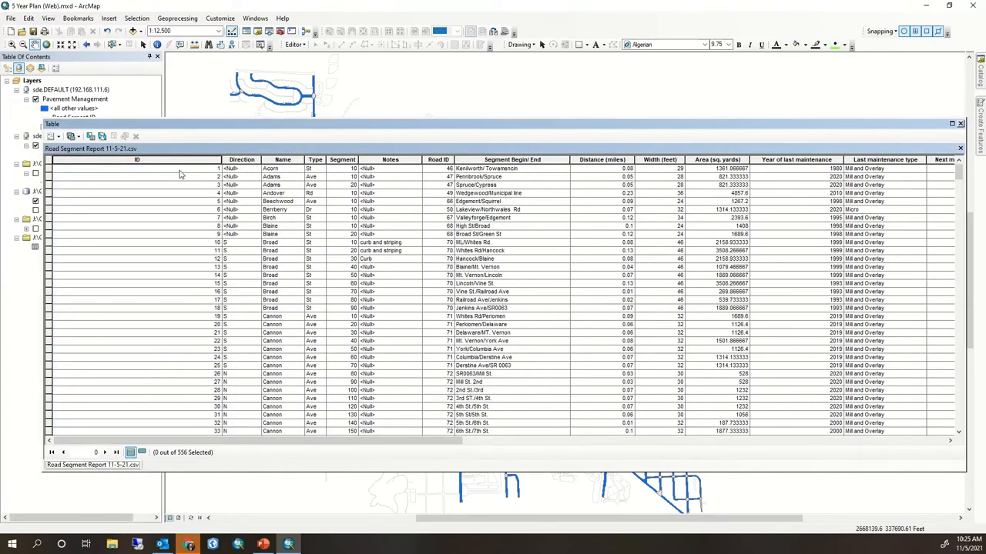
pyautogui.moveTo(221, 160); pyautogui.dragTo(165, 160)
pyautogui.click(116, 160)
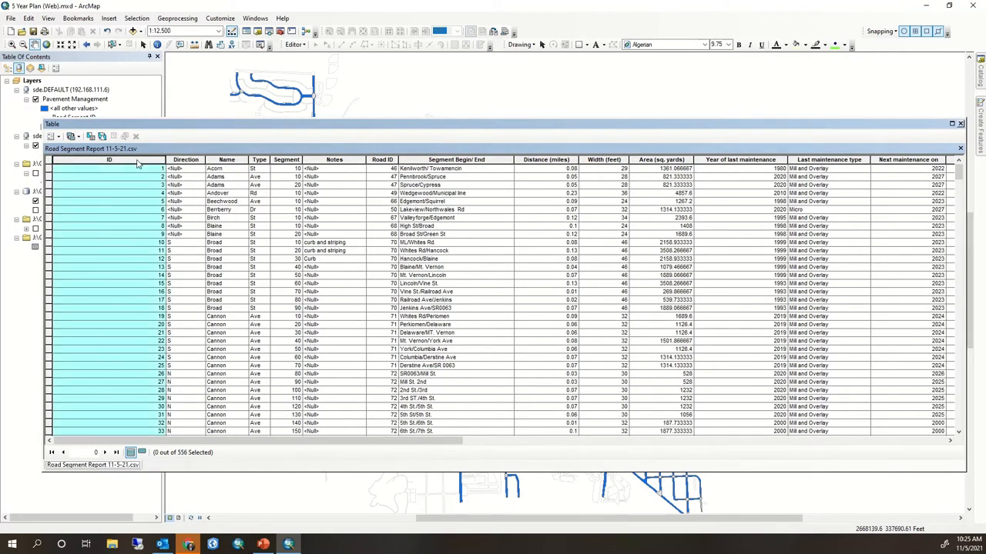
pyautogui.rightClick(138, 163)
pyautogui.click(170, 288)
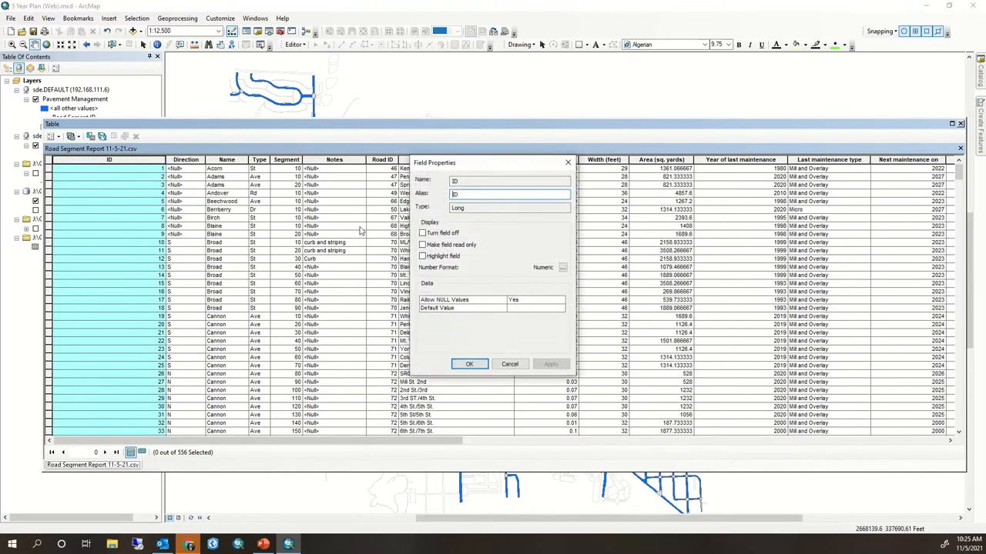
pyautogui.click(469, 364)
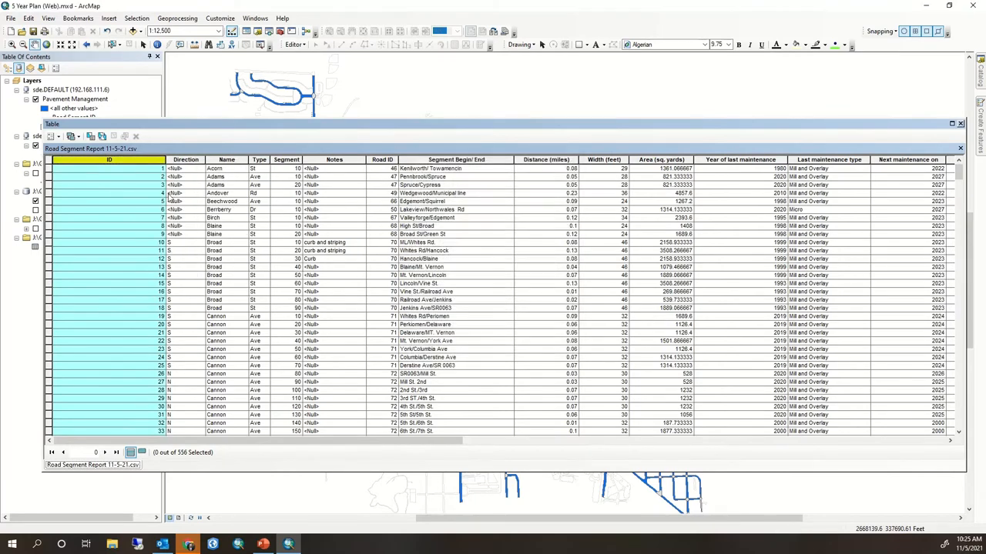
pyautogui.click(190, 160)
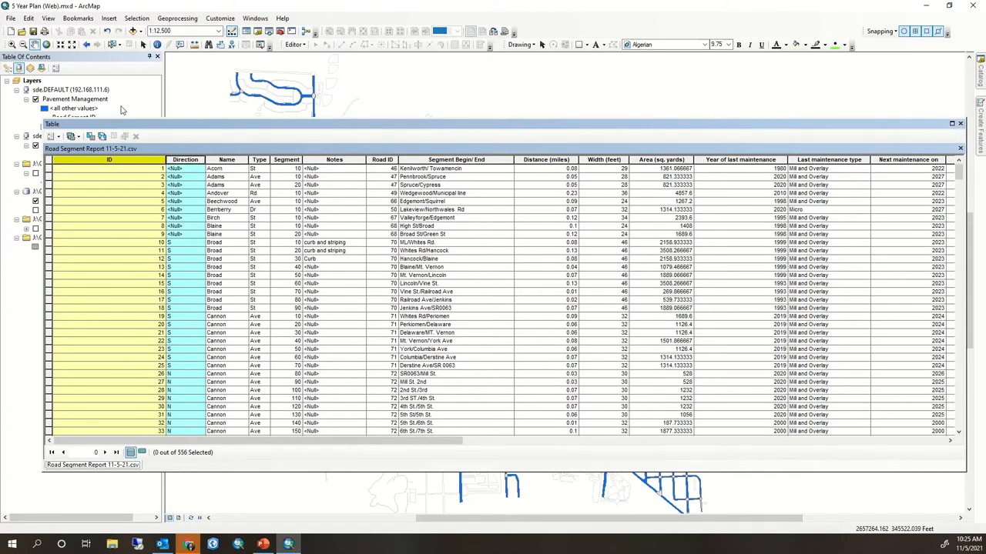
# Step: Compare the Pavement Management table's unique_id with the report, then close the Table window
pyautogui.click(73, 99)
pyautogui.rightClick(74, 99)
pyautogui.click(138, 128)
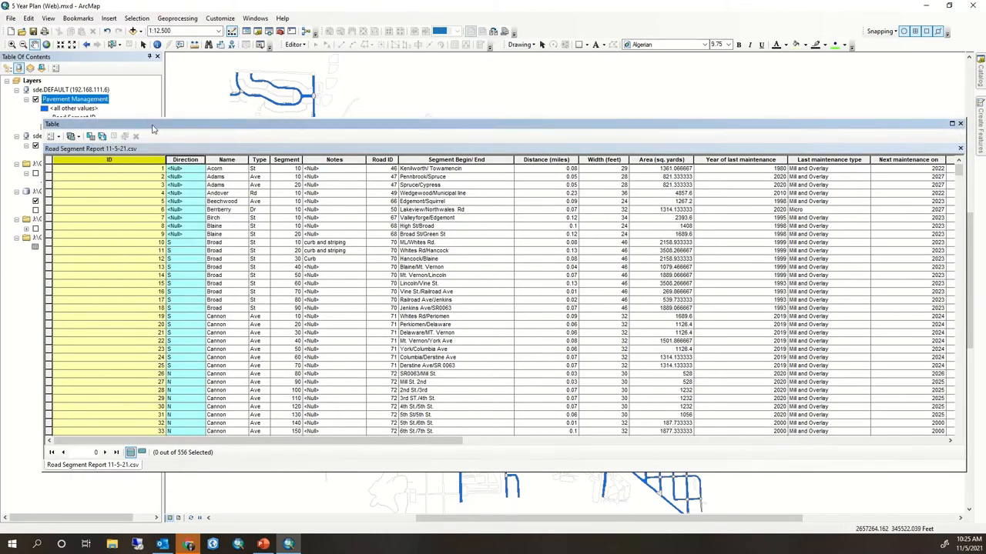
pyautogui.click(442, 159)
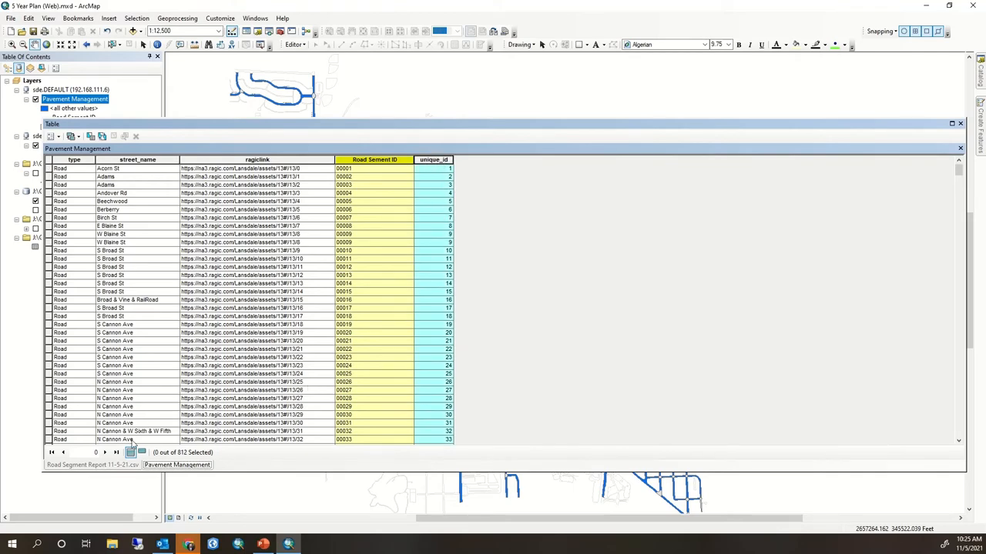
pyautogui.click(93, 465)
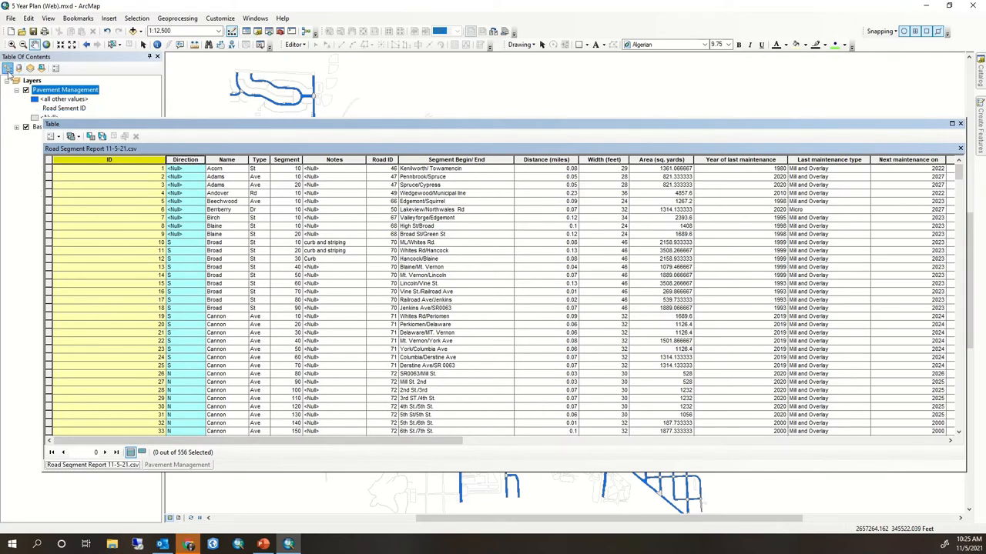
pyautogui.click(8, 67)
pyautogui.click(960, 124)
# Step: Join the Road Segment Report table to Pavement Management, matching unique_id to ID
pyautogui.rightClick(96, 91)
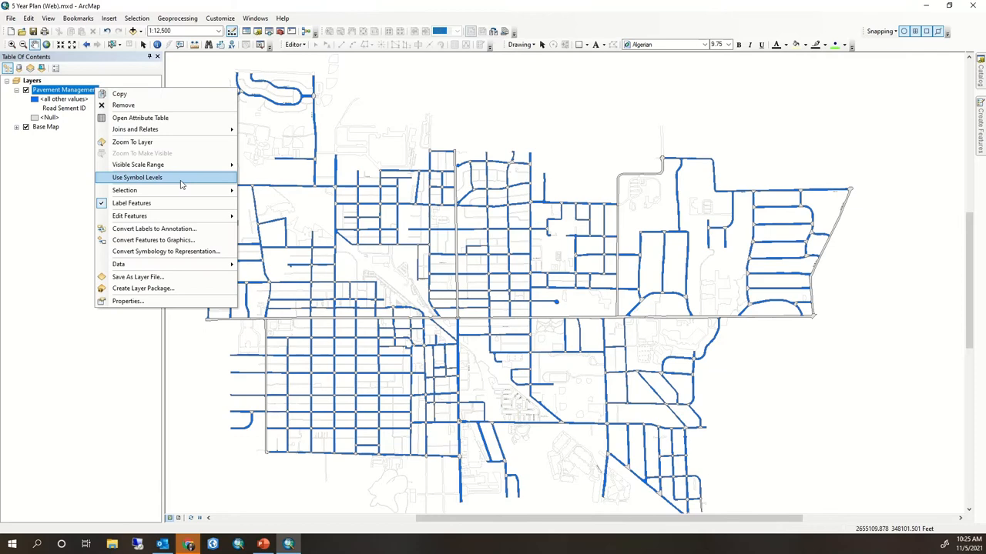
pyautogui.moveTo(135, 130)
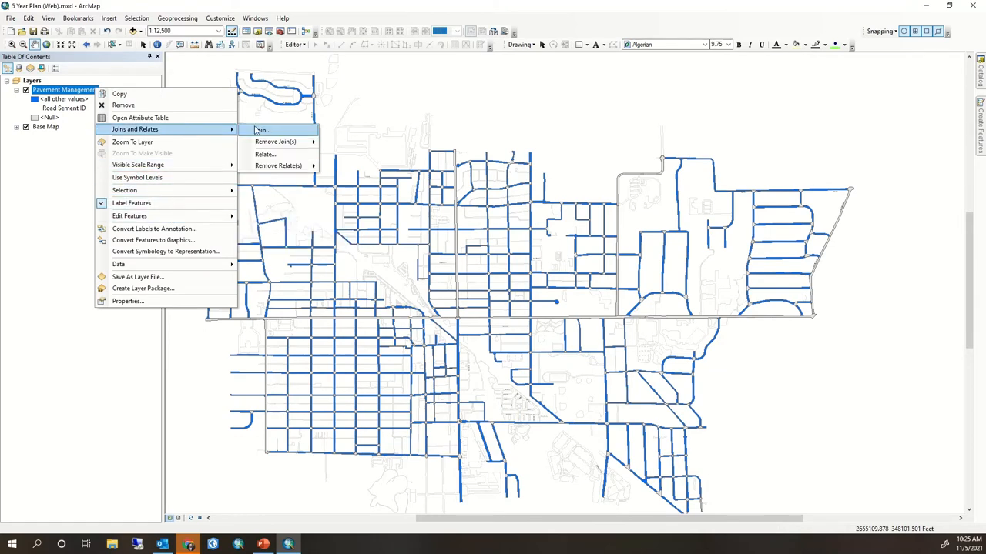
pyautogui.click(263, 130)
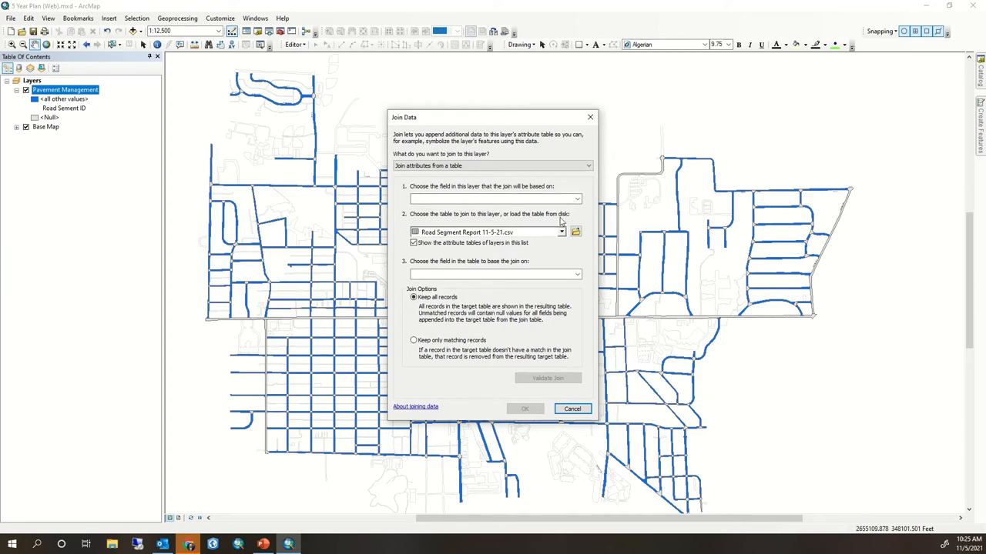
pyautogui.click(550, 275)
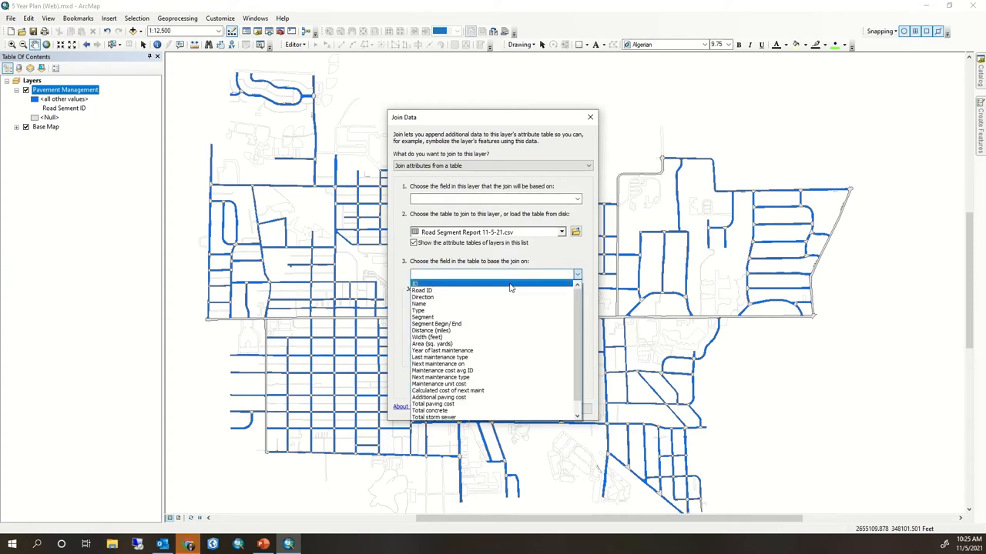
pyautogui.click(529, 284)
pyautogui.click(575, 201)
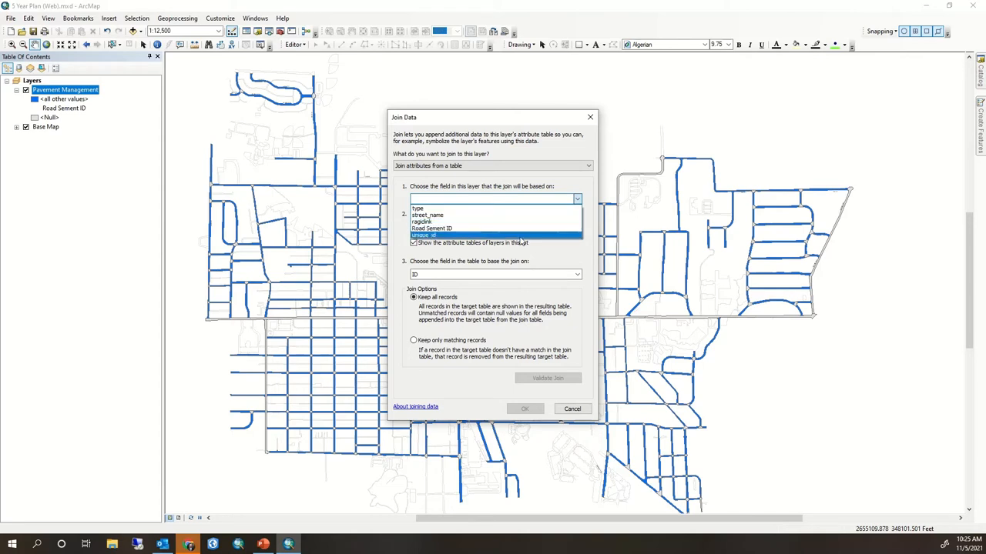
pyautogui.click(529, 235)
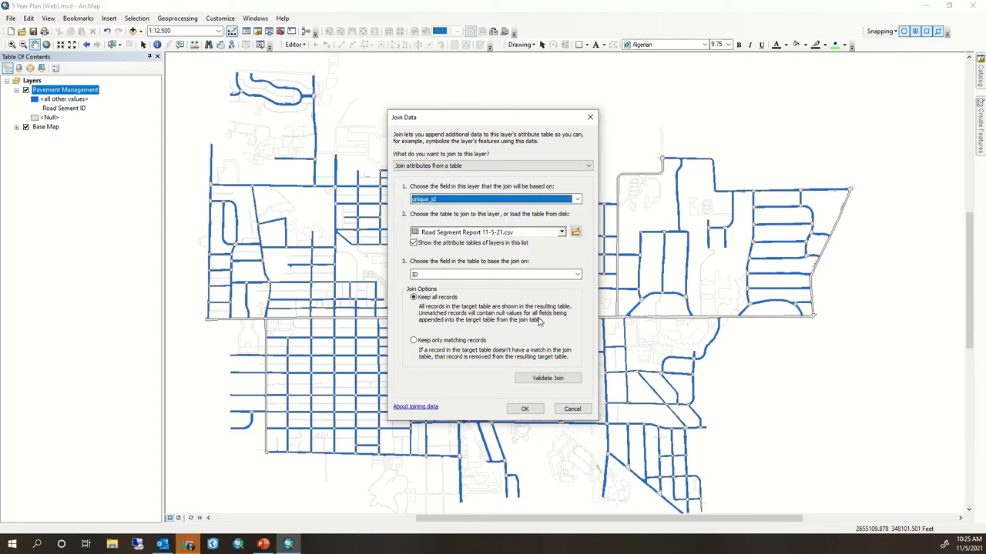
pyautogui.click(528, 409)
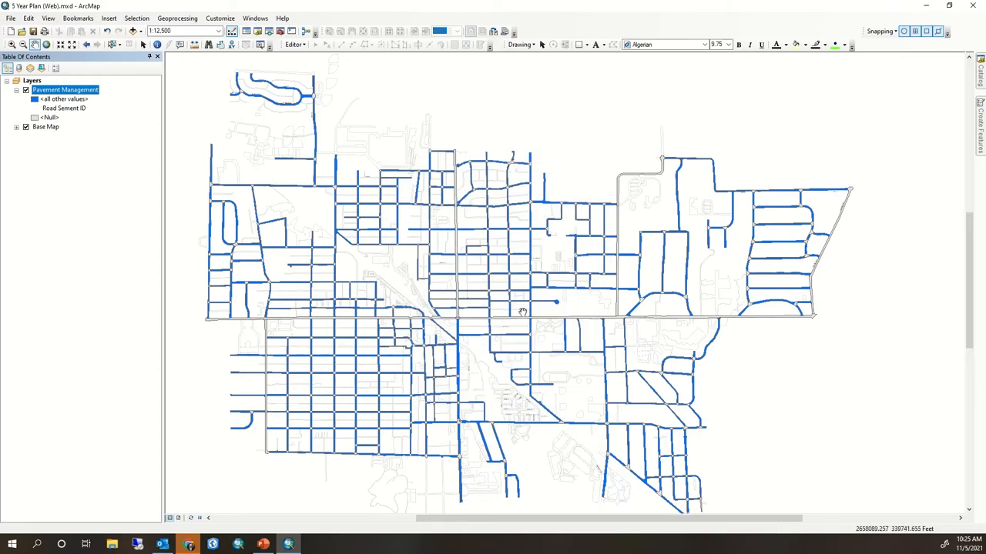
# Step: Open the joined attribute table, check the Road Sement ID field properties and bring the maintenance columns into view
pyautogui.rightClick(75, 91)
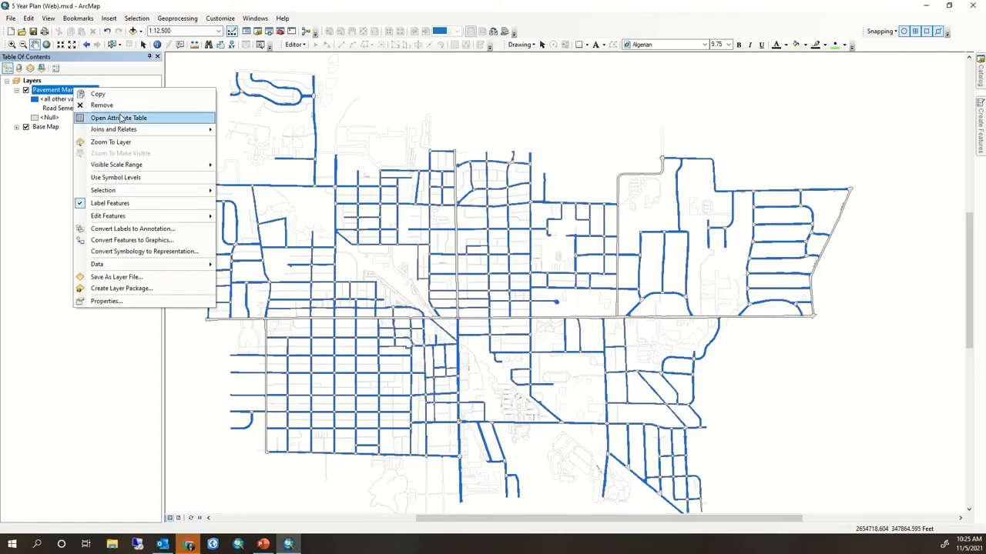
pyautogui.click(119, 115)
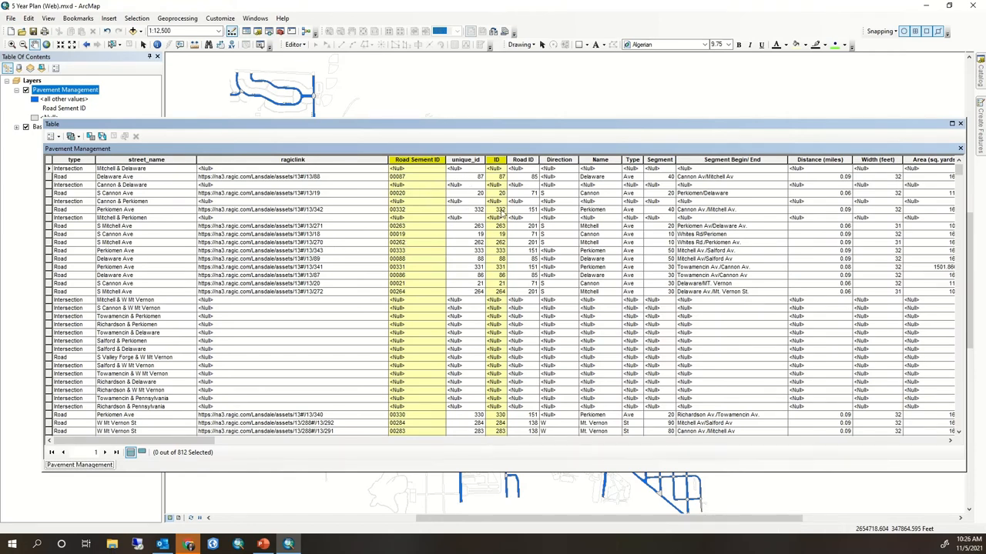
pyautogui.click(431, 160)
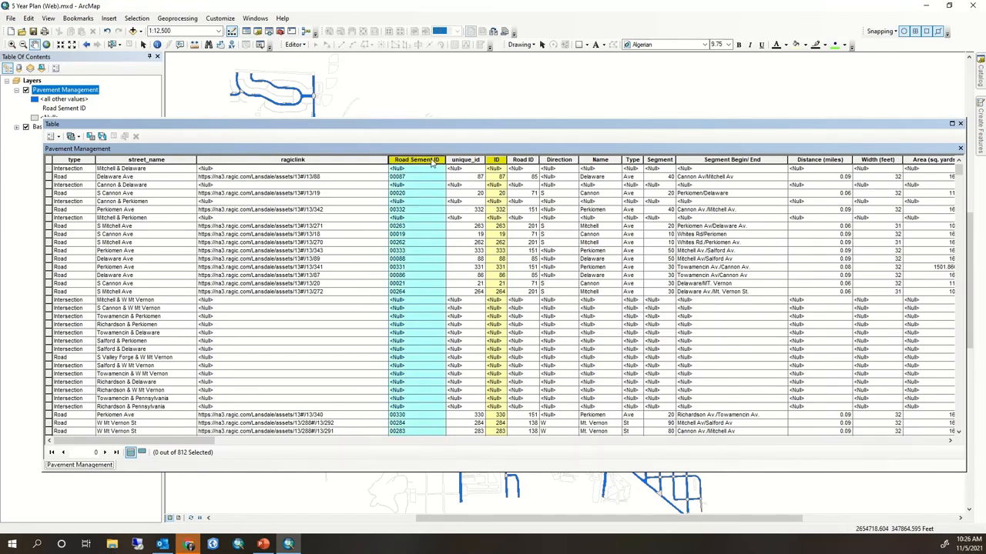
pyautogui.rightClick(432, 164)
pyautogui.click(484, 291)
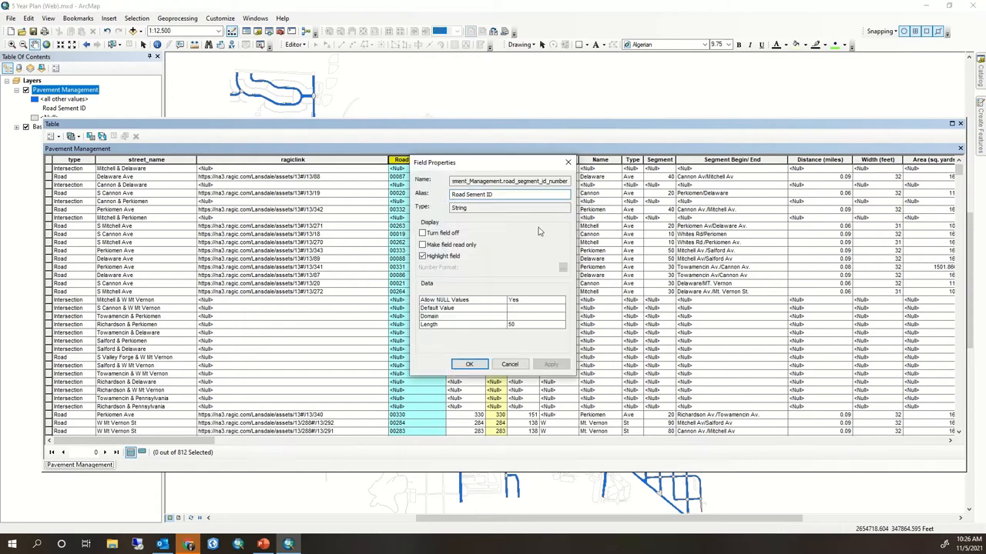
pyautogui.click(469, 363)
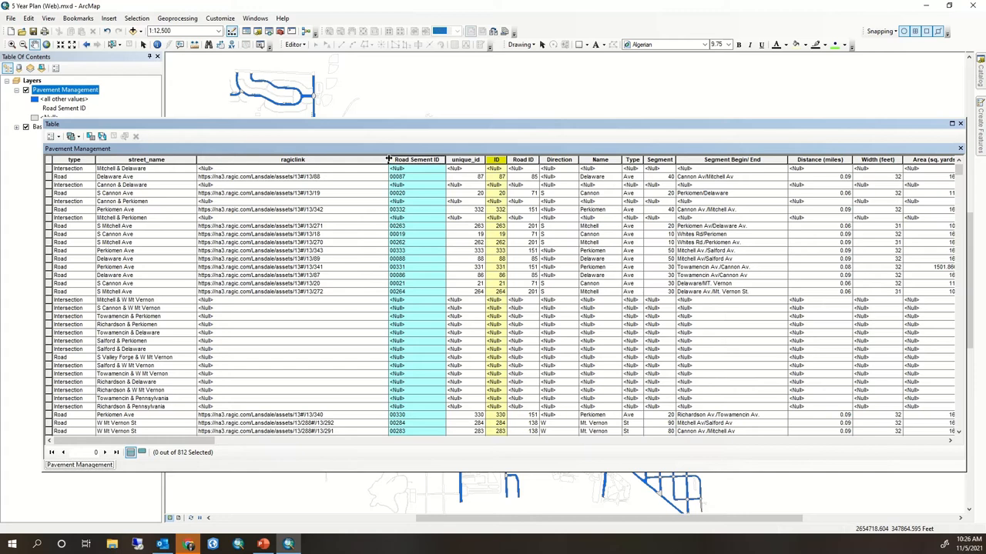
pyautogui.moveTo(389, 159); pyautogui.dragTo(374, 160)
pyautogui.moveTo(169, 443); pyautogui.dragTo(485, 441)
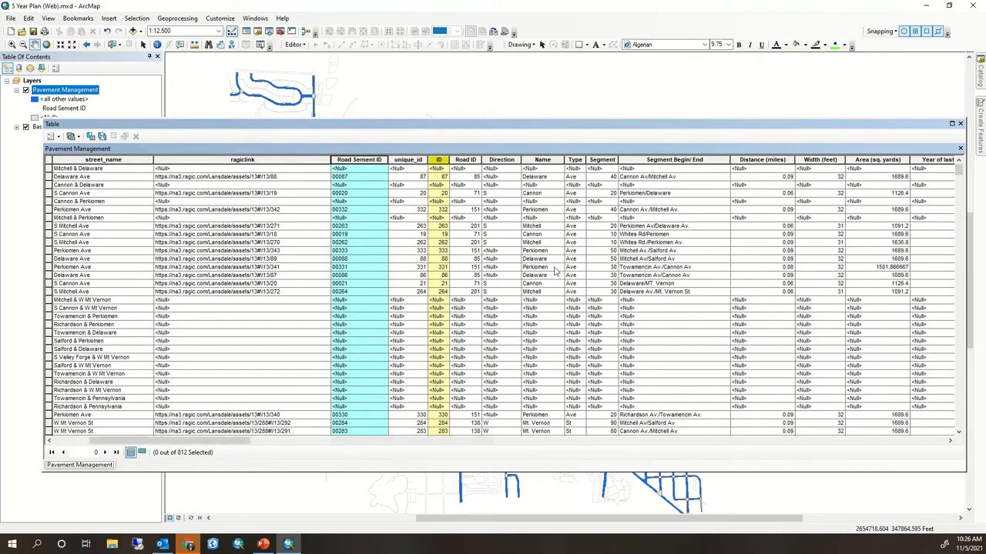
pyautogui.click(950, 441)
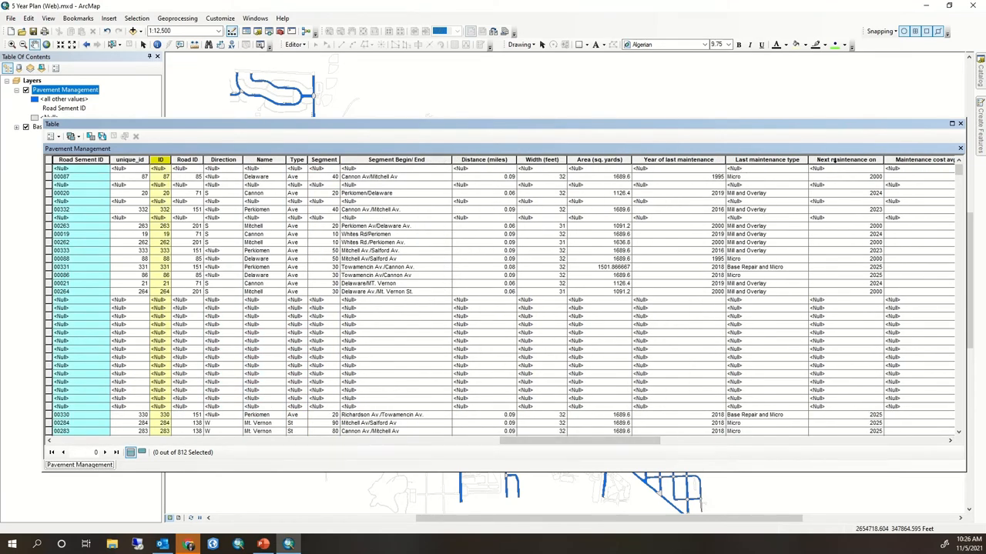
# Step: Sort by Next maintenance on ascending and select all 109 segments due in 2022
pyautogui.click(834, 161)
pyautogui.rightClick(834, 161)
pyautogui.click(881, 173)
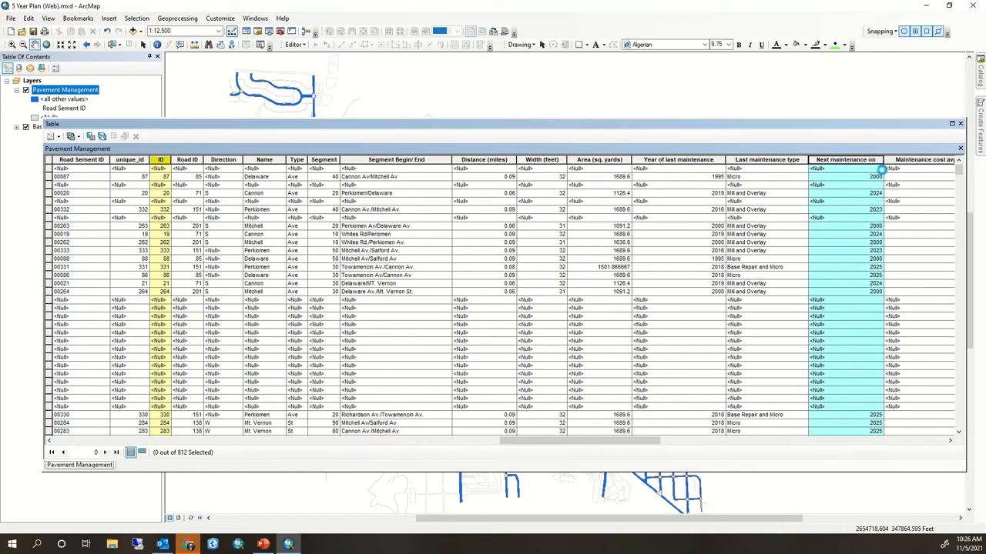
pyautogui.scroll(-3, 844, 231)
pyautogui.scroll(-3, 839, 247)
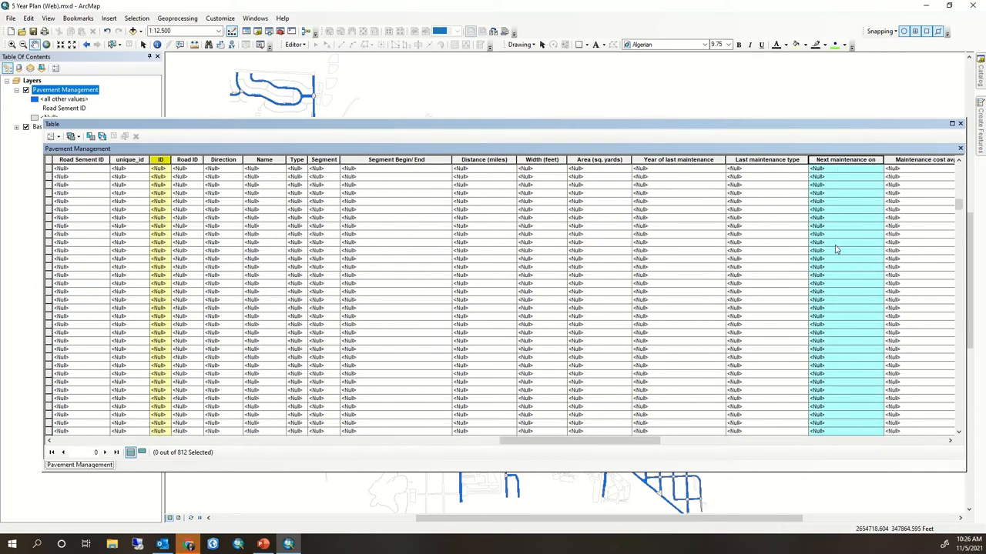
pyautogui.scroll(-2, 847, 293)
pyautogui.scroll(-5, 851, 308)
pyautogui.scroll(-3, 851, 308)
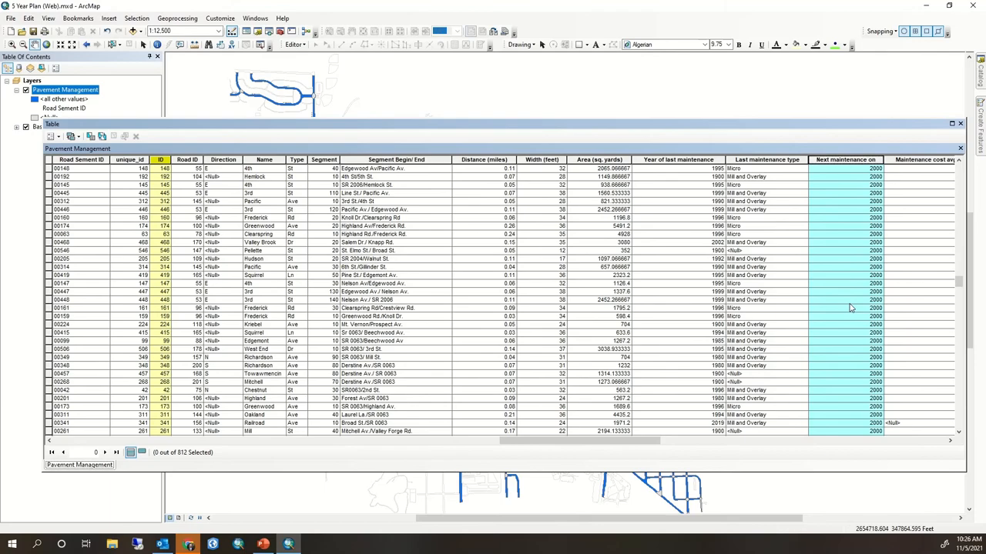
pyautogui.scroll(-3, 851, 308)
pyautogui.scroll(-3, 851, 308)
pyautogui.scroll(-3, 851, 308)
pyautogui.scroll(-3, 851, 308)
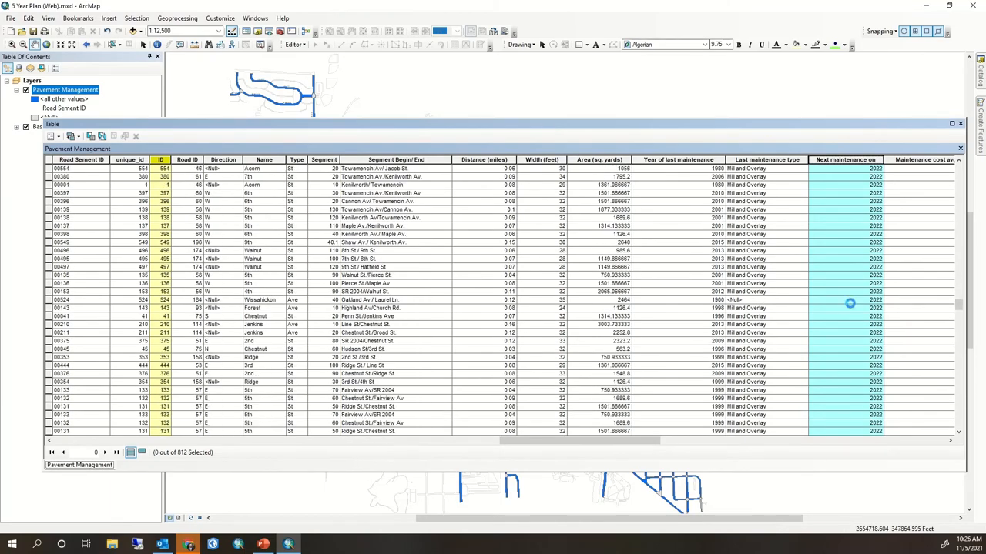
pyautogui.scroll(-3, 851, 308)
pyautogui.scroll(-3, 851, 308)
pyautogui.scroll(-4, 851, 308)
pyautogui.scroll(-4, 851, 308)
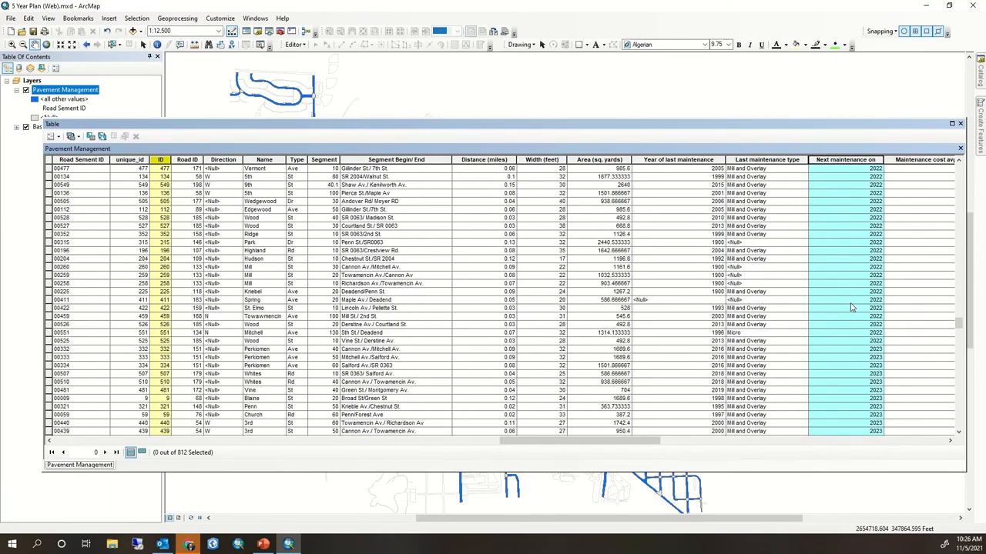
pyautogui.scroll(3, 851, 308)
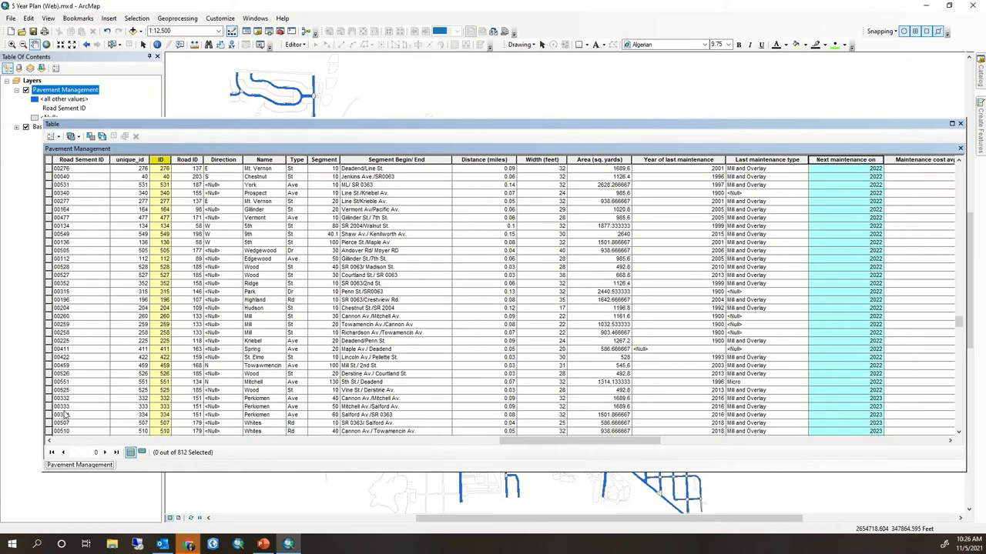
pyautogui.click(50, 407)
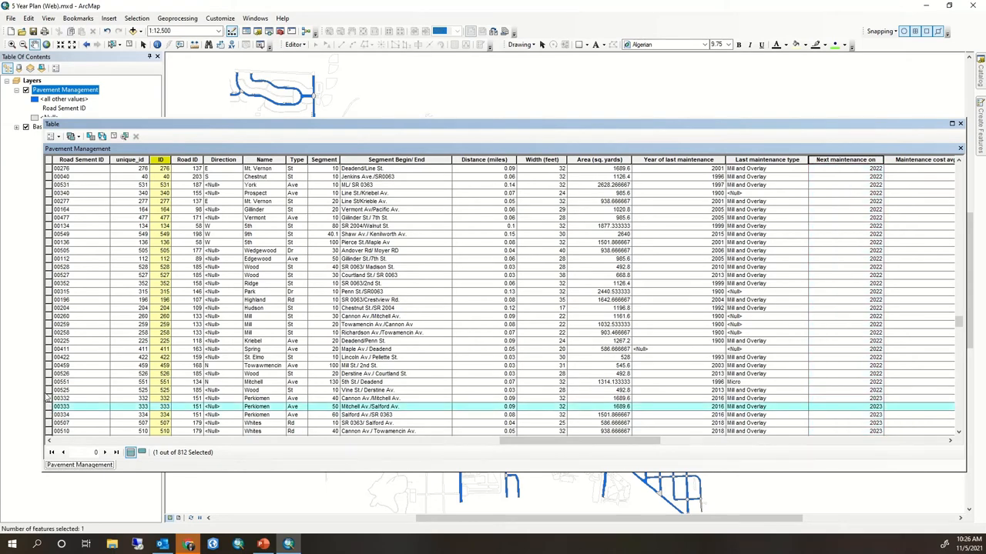
pyautogui.click(49, 391)
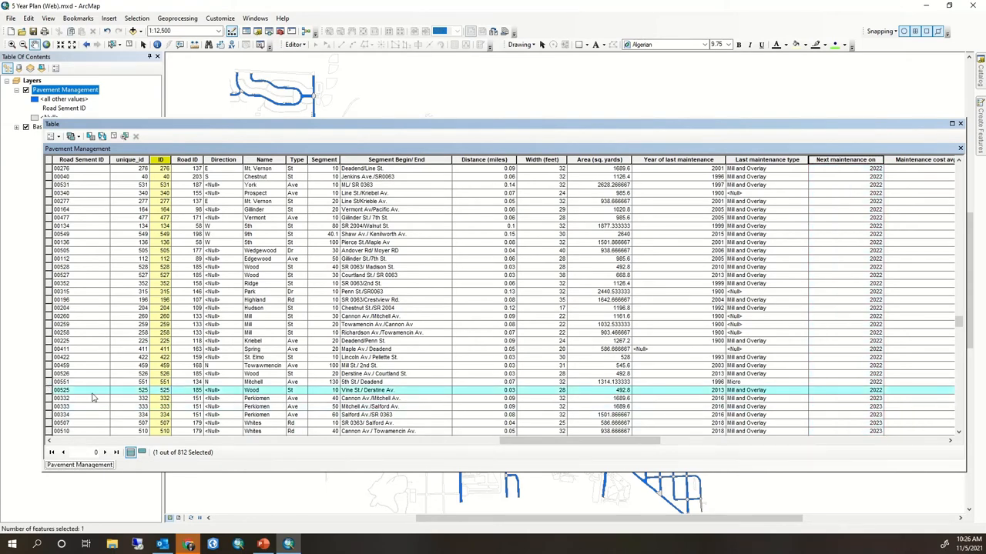
pyautogui.scroll(-5, 93, 398)
pyautogui.scroll(-5, 308, 347)
pyautogui.scroll(-5, 385, 346)
pyautogui.scroll(-5, 455, 344)
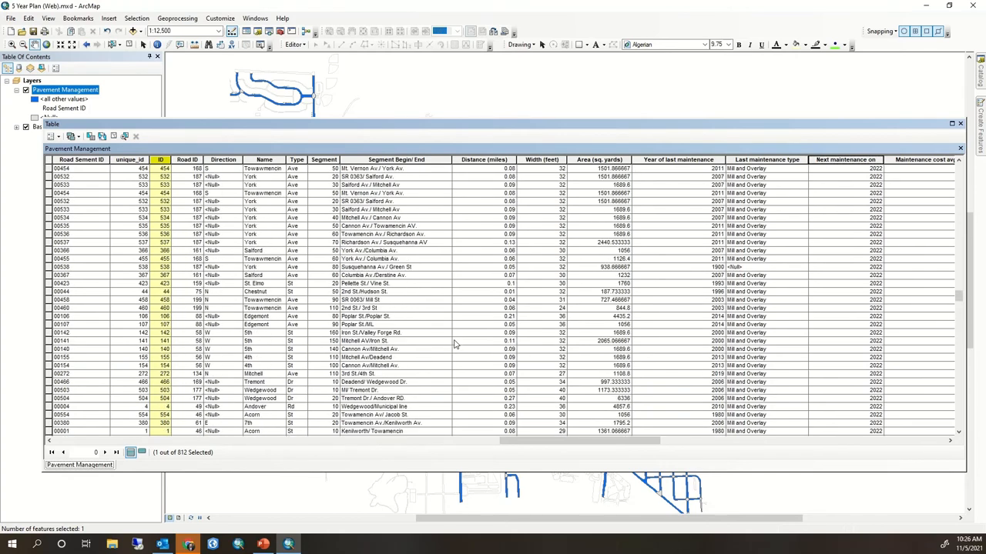
pyautogui.scroll(3, 455, 344)
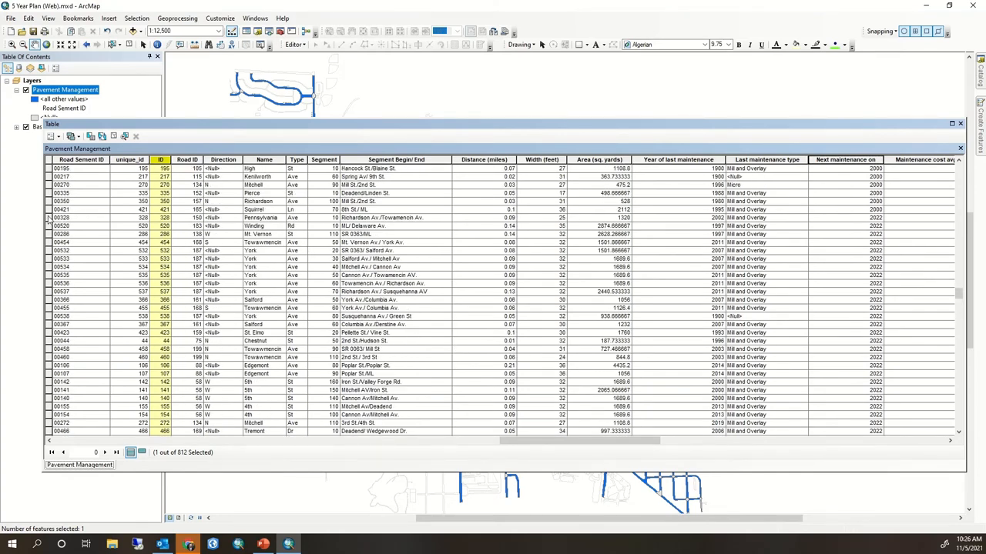
pyautogui.keyDown('shift'); pyautogui.click(48, 218); pyautogui.keyUp('shift')
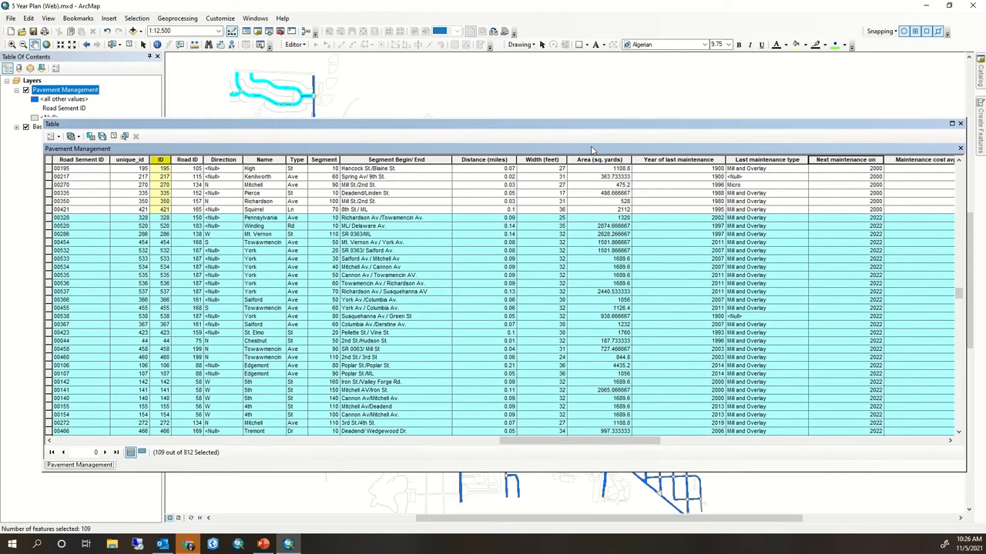
# Step: Dock the Table window below the map and center the whole road network in view
pyautogui.moveTo(901, 125); pyautogui.dragTo(490, 512)
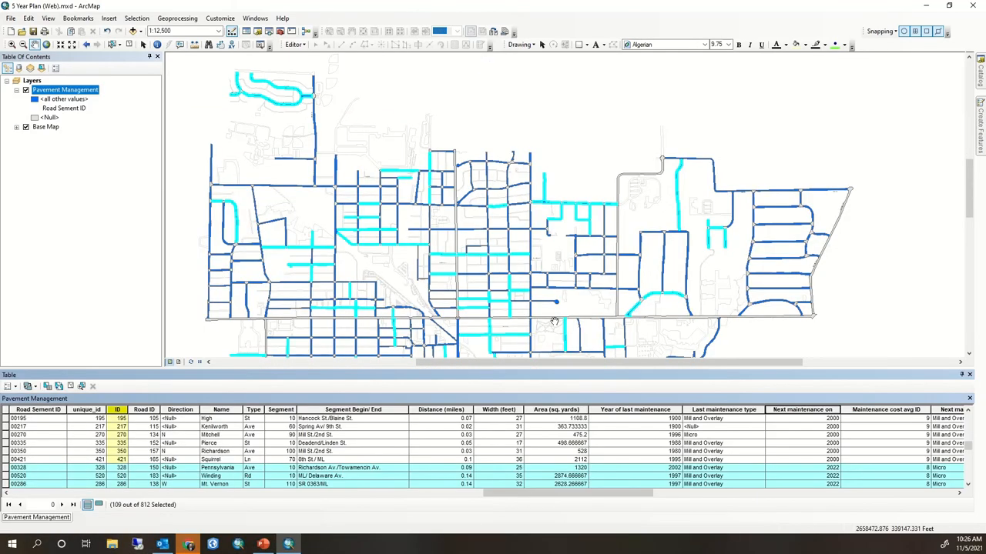
pyautogui.moveTo(582, 231); pyautogui.dragTo(584, 187)
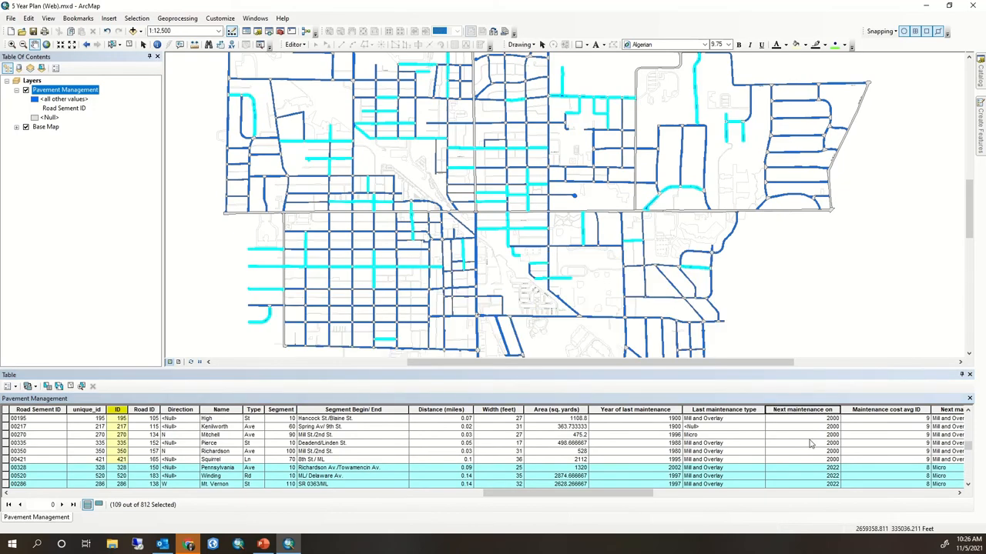
pyautogui.scroll(-5, 816, 443)
pyautogui.scroll(-3, 815, 444)
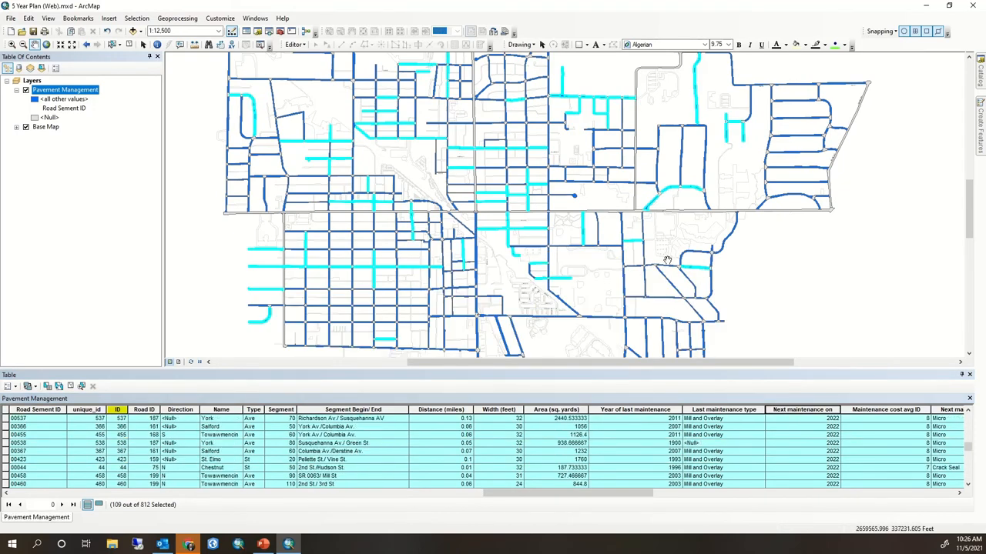
pyautogui.scroll(-2, 667, 260)
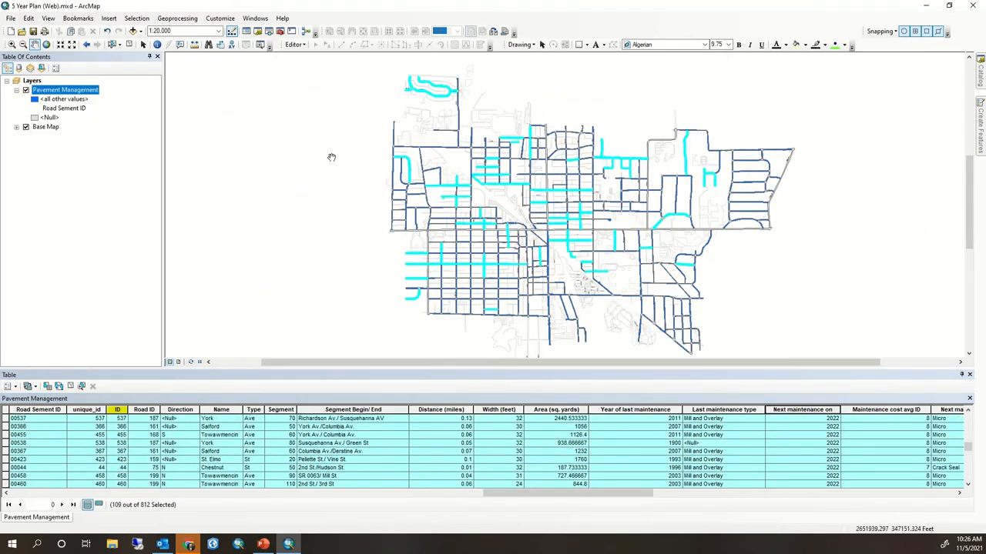
pyautogui.moveTo(553, 218); pyautogui.dragTo(443, 244)
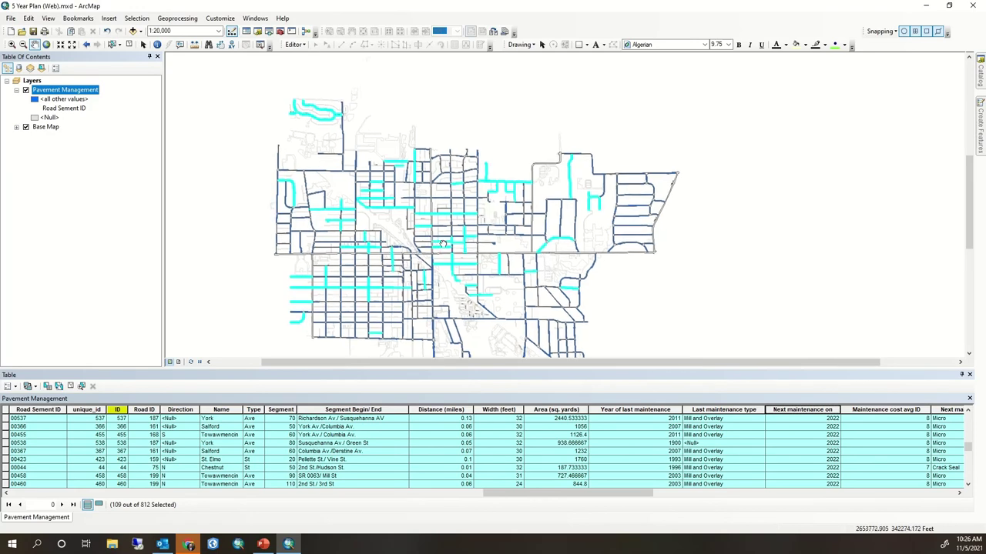
pyautogui.doubleClick(68, 91)
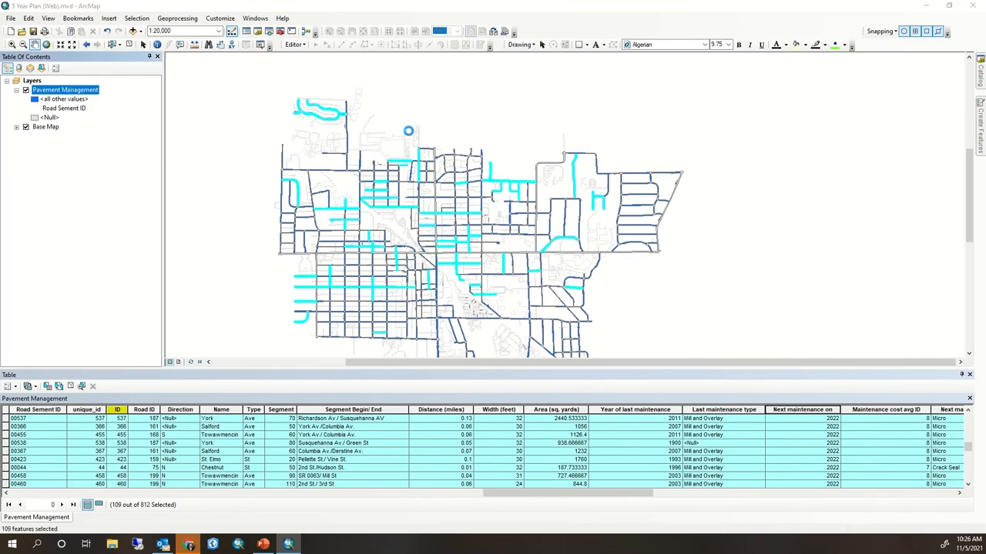
# Step: Set the Pavement Management layer's symbology to Features > Single symbol in gray
pyautogui.click(442, 147)
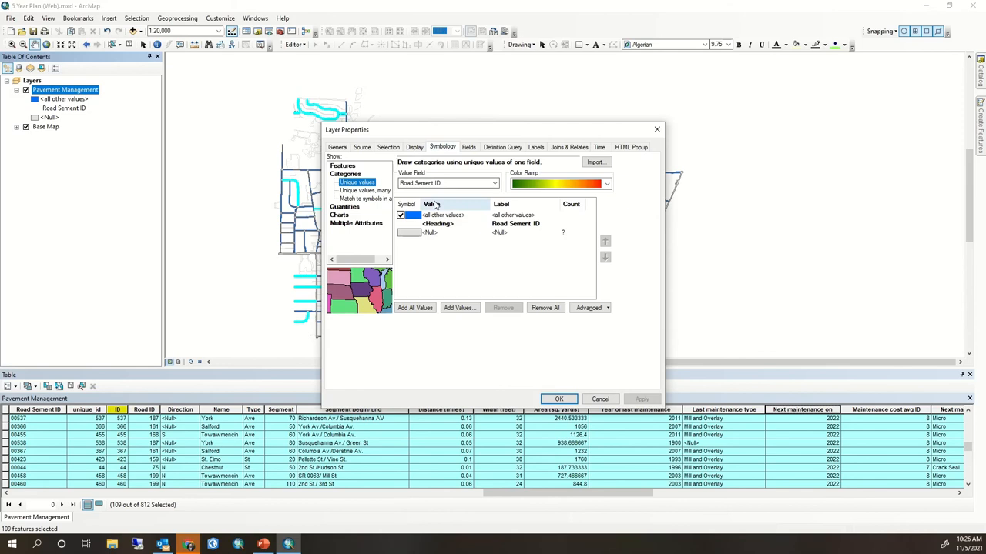
pyautogui.click(343, 167)
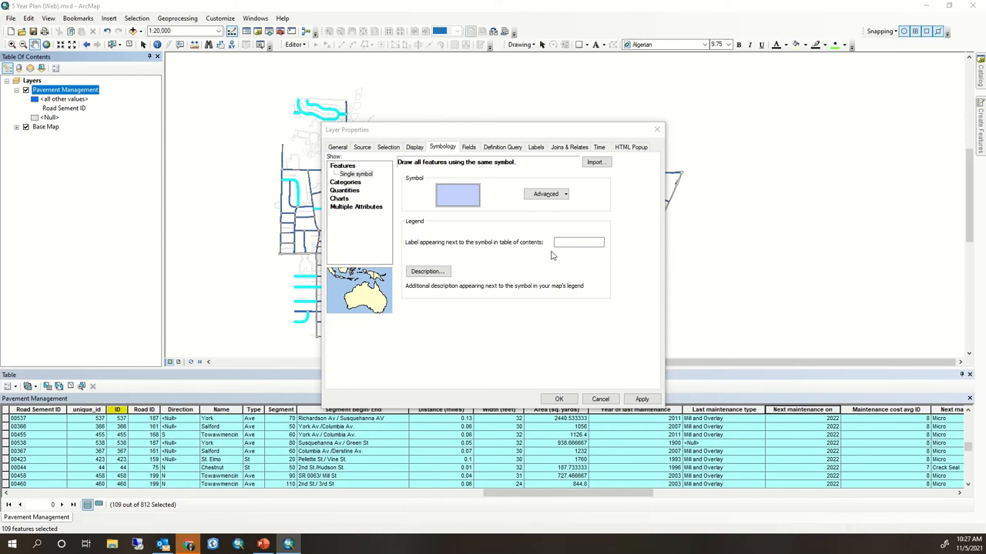
pyautogui.click(641, 399)
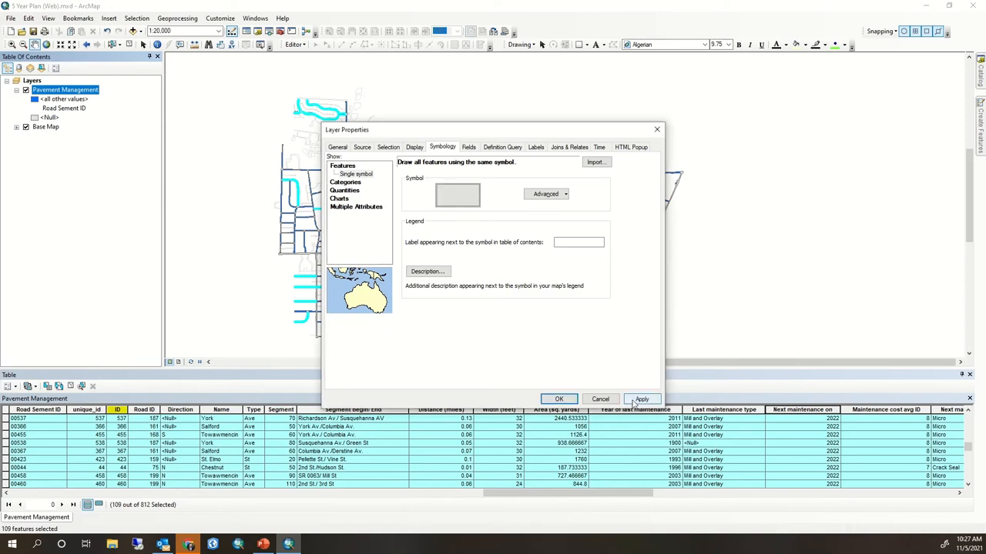
pyautogui.click(559, 399)
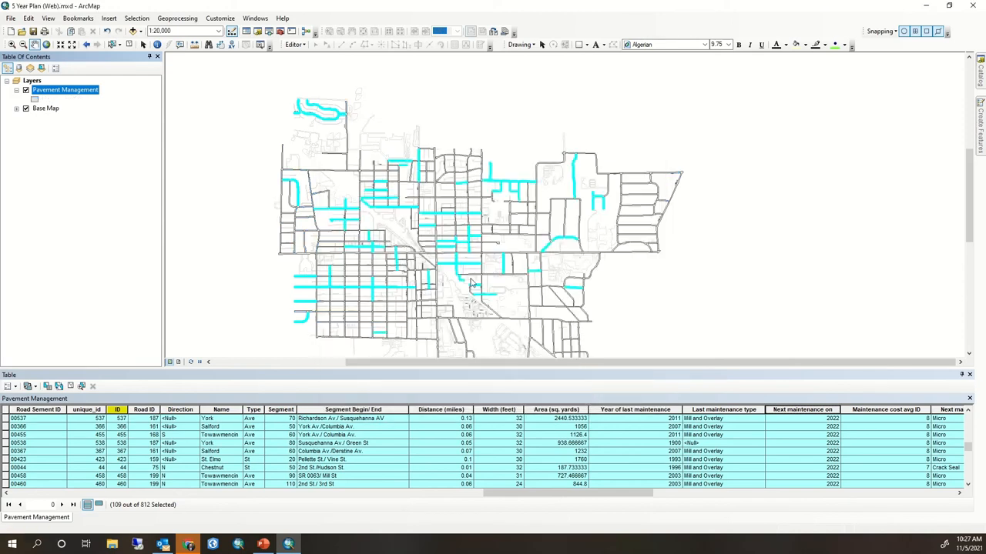
# Step: Resize then close the docked attribute table so only the gray road map with cyan 2022 segments shows
pyautogui.moveTo(431, 254); pyautogui.dragTo(506, 196)
pyautogui.moveTo(568, 364); pyautogui.dragTo(557, 239)
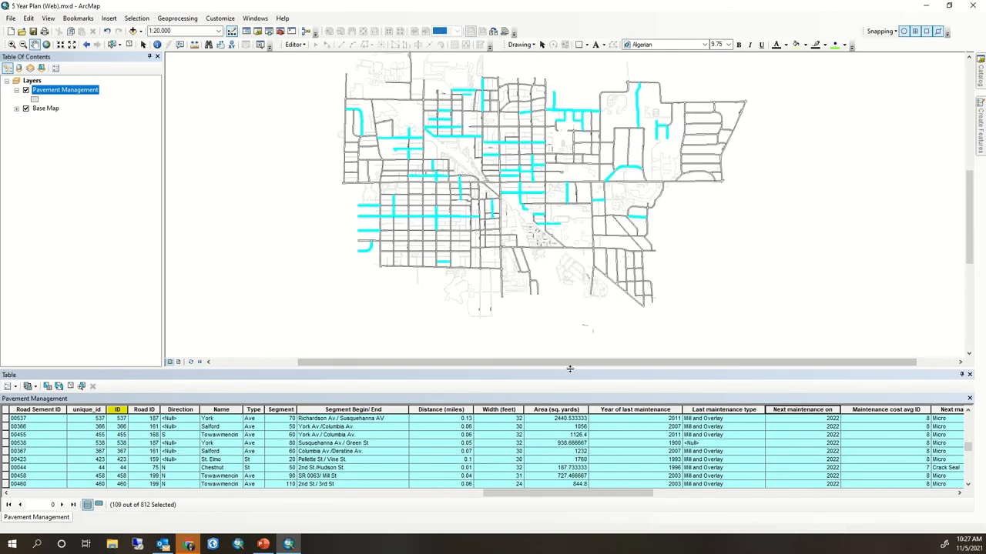
pyautogui.scroll(-5, 743, 358)
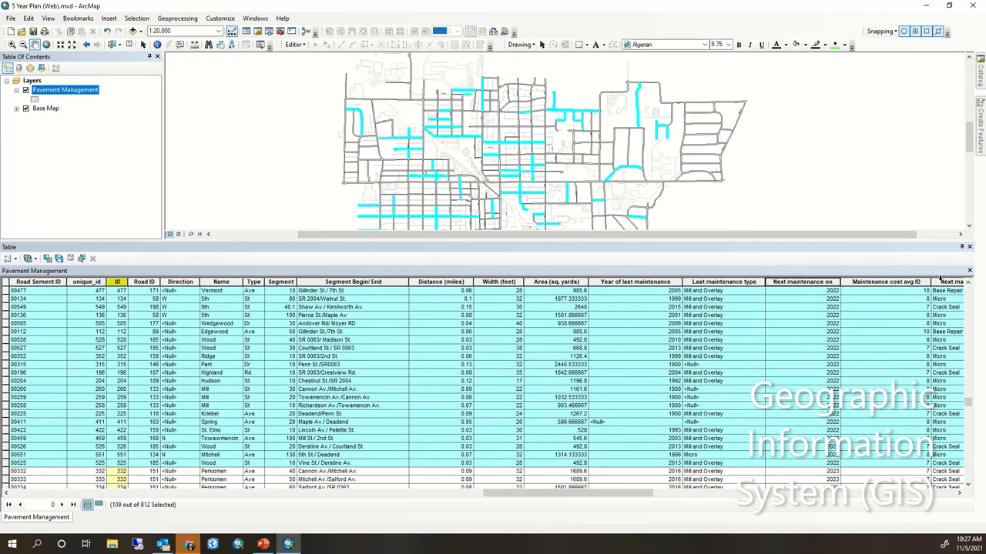
pyautogui.click(971, 248)
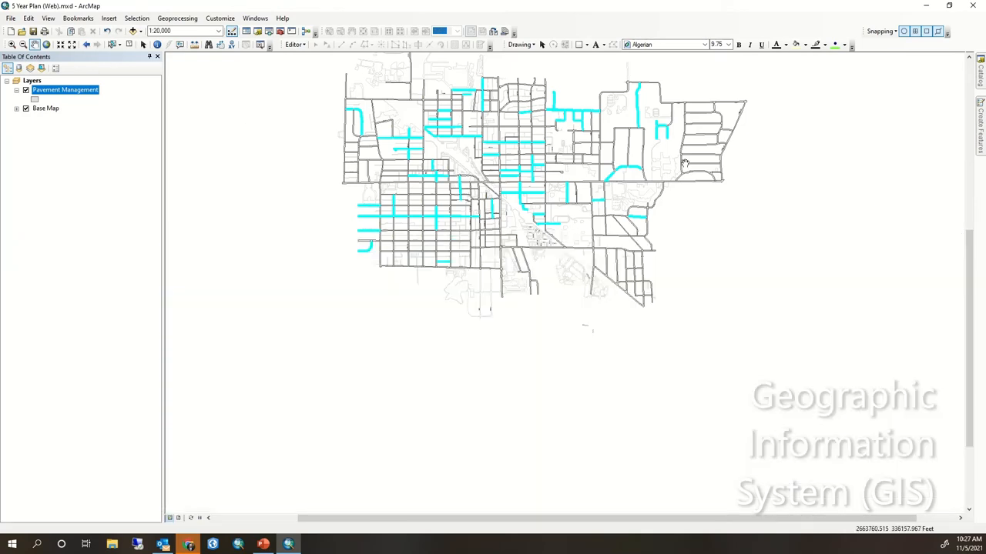